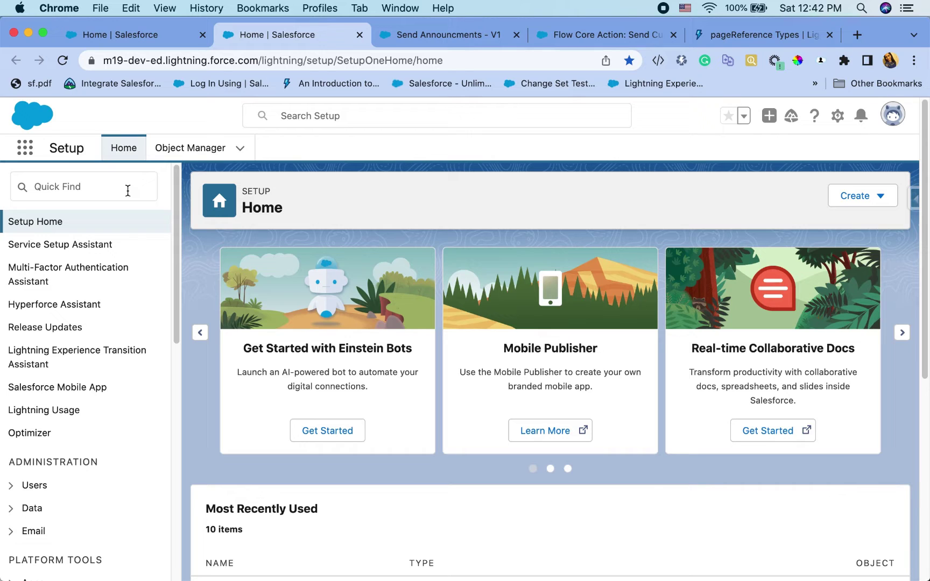
- Search Setup Quick Find for 'notifi' and open the Custom Notifications page
left_click(127, 191)
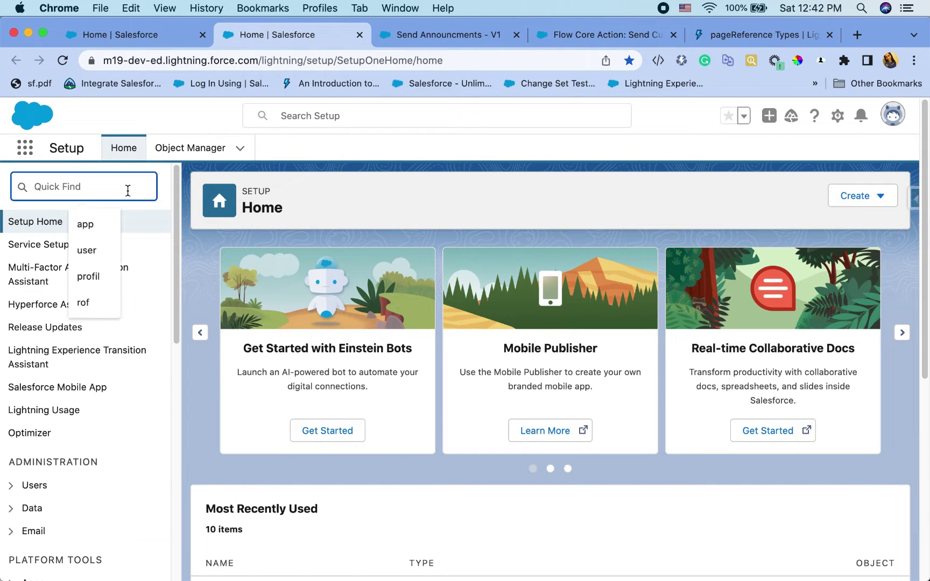
type("no")
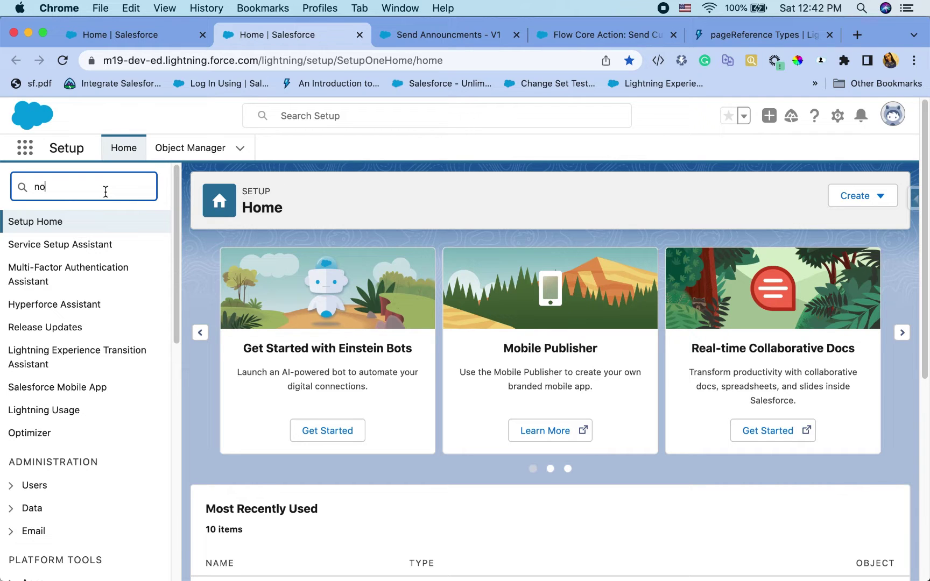
type("tit")
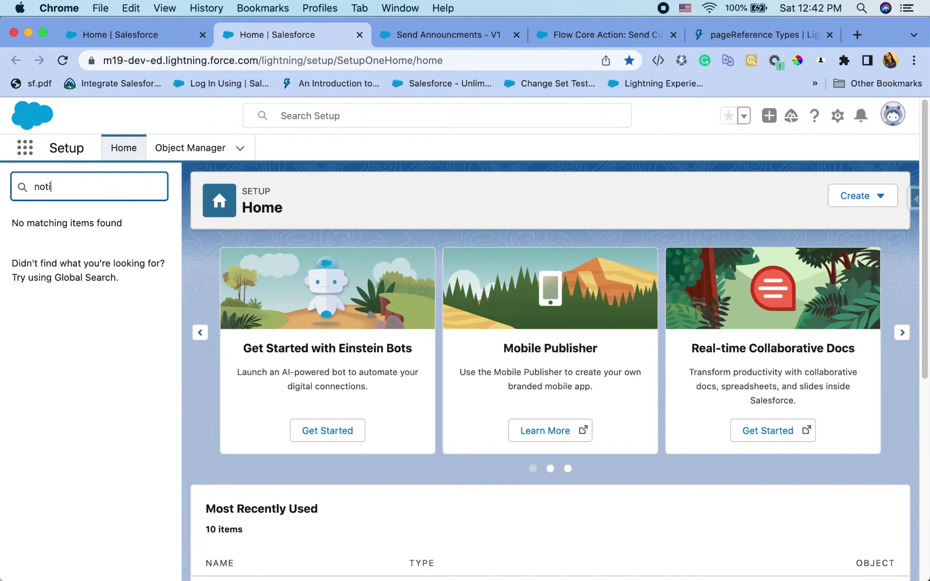
key("BackSpace")
type("fi")
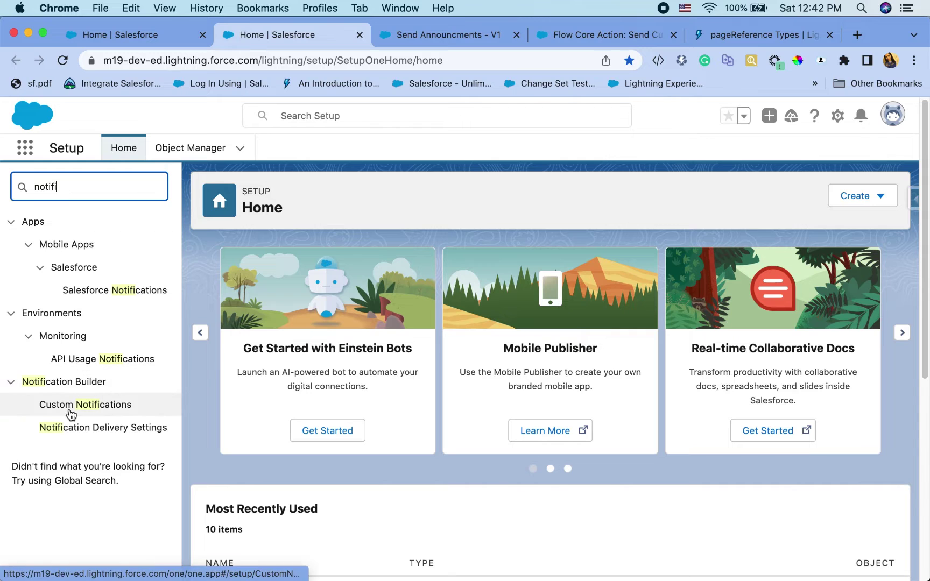
left_click(126, 409)
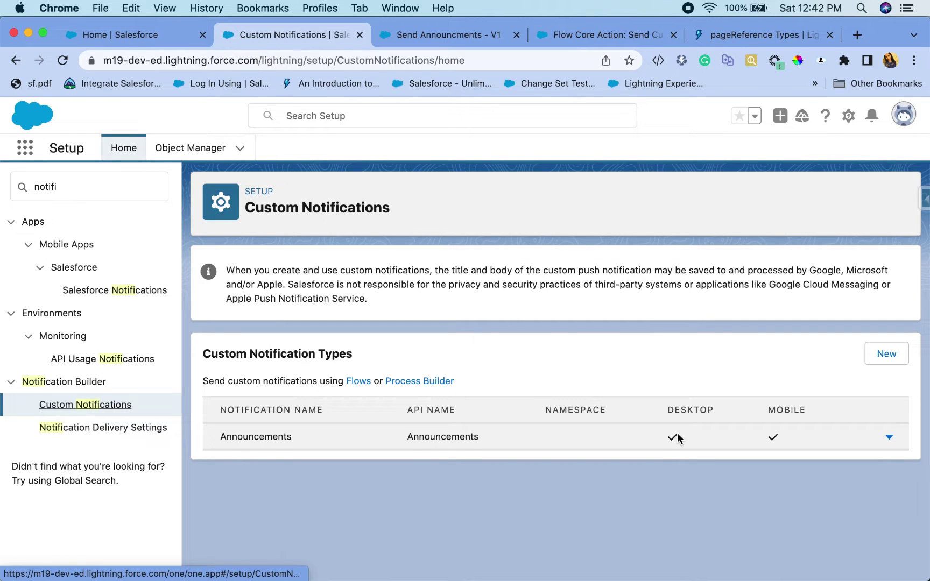
- Search Quick Find for 'flow', open Flows and start a new Screen Flow
double_click(98, 187)
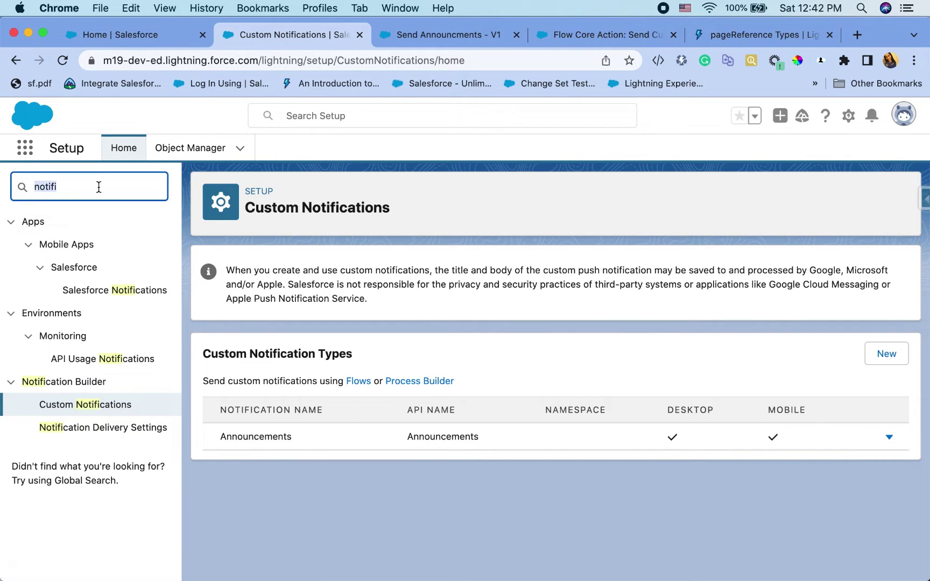
type("flow")
left_click(63, 339)
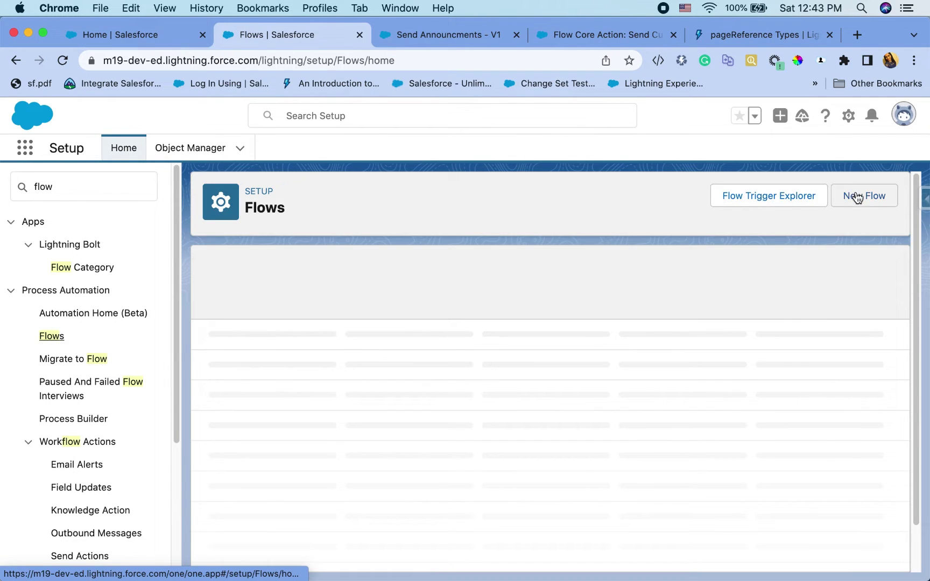
left_click(856, 197)
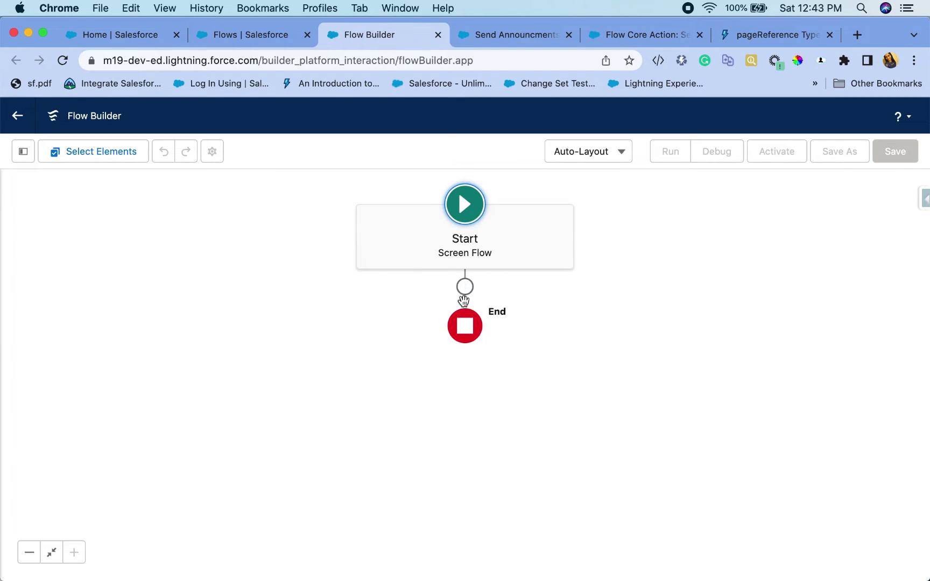
- Add a Screen after Start and place two Text input components on it
left_click(464, 287)
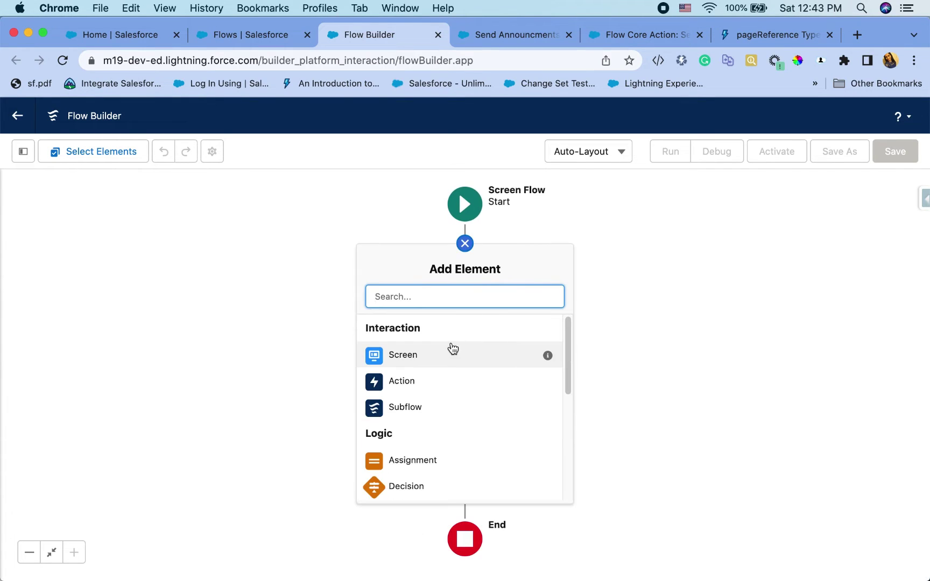
left_click(451, 352)
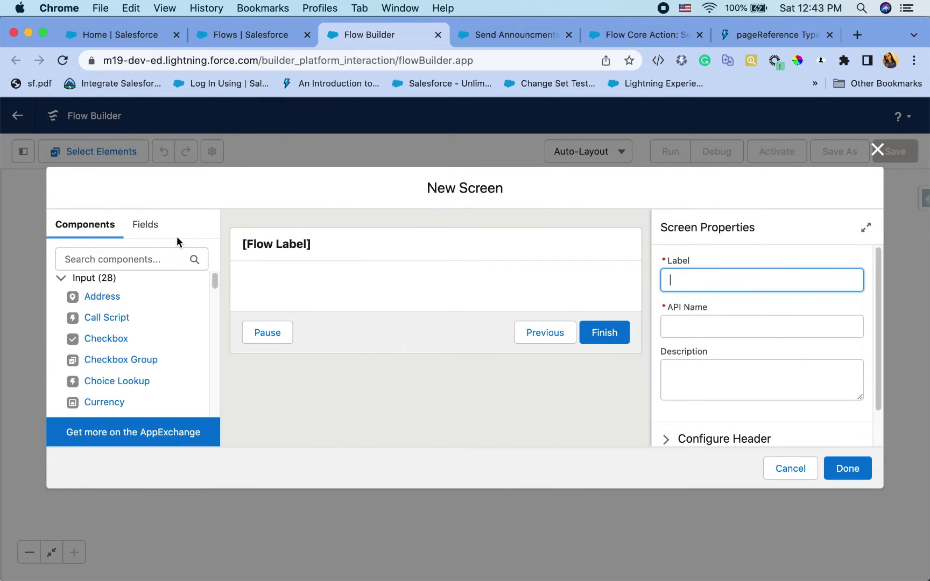
left_click(134, 258)
type("text")
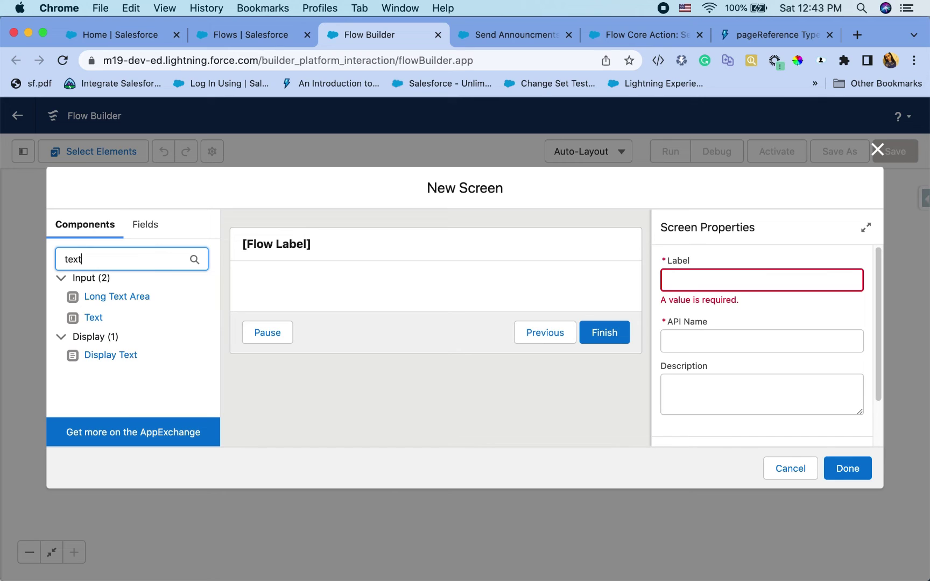
left_click_drag(92, 318, 280, 283)
left_click_drag(105, 314, 259, 336)
left_click_drag(91, 323, 297, 338)
- Label the two text inputs Subject and Body
left_click(775, 281)
type("Subject")
left_click(545, 346)
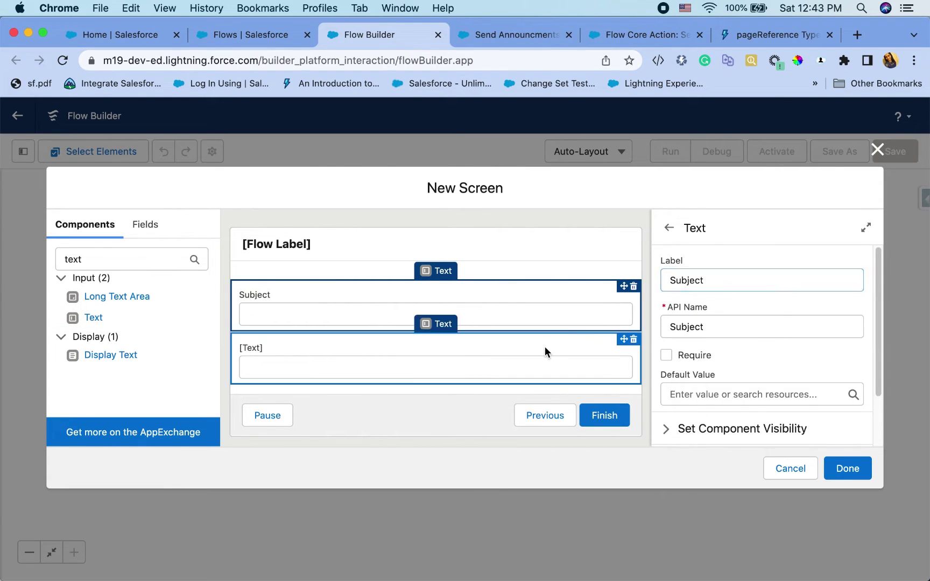
left_click(706, 282)
type("Body")
left_click(713, 329)
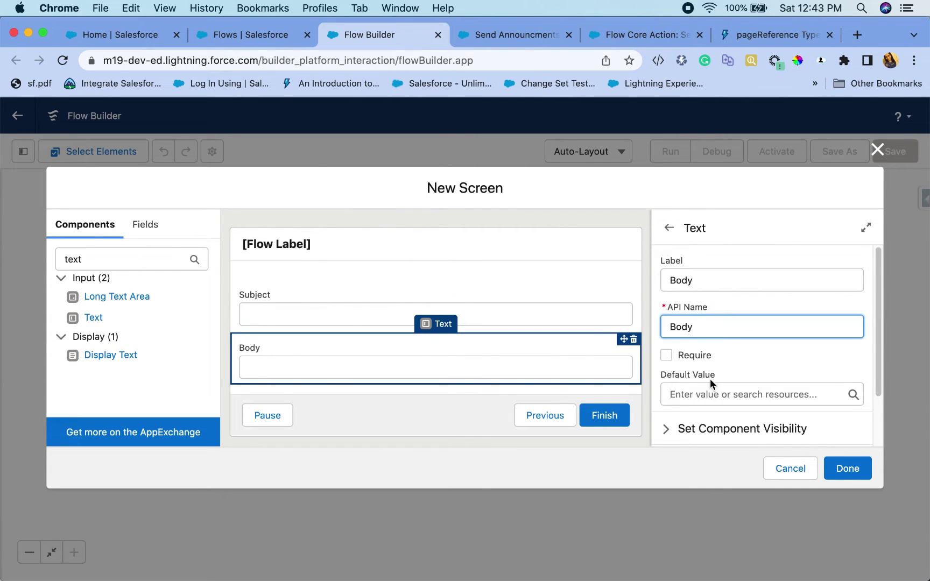
- Add a Lookup component below the Body field
double_click(146, 260)
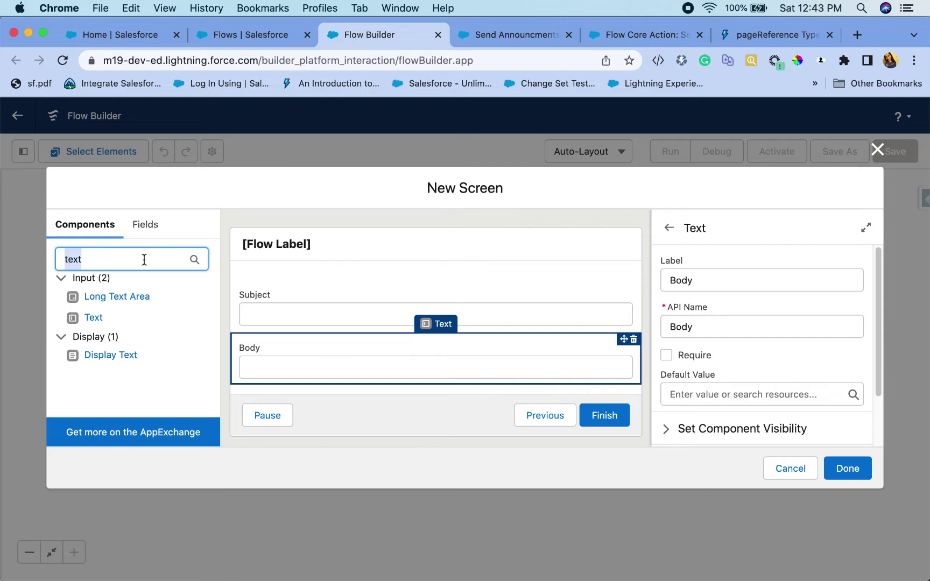
type("look")
left_click(96, 318)
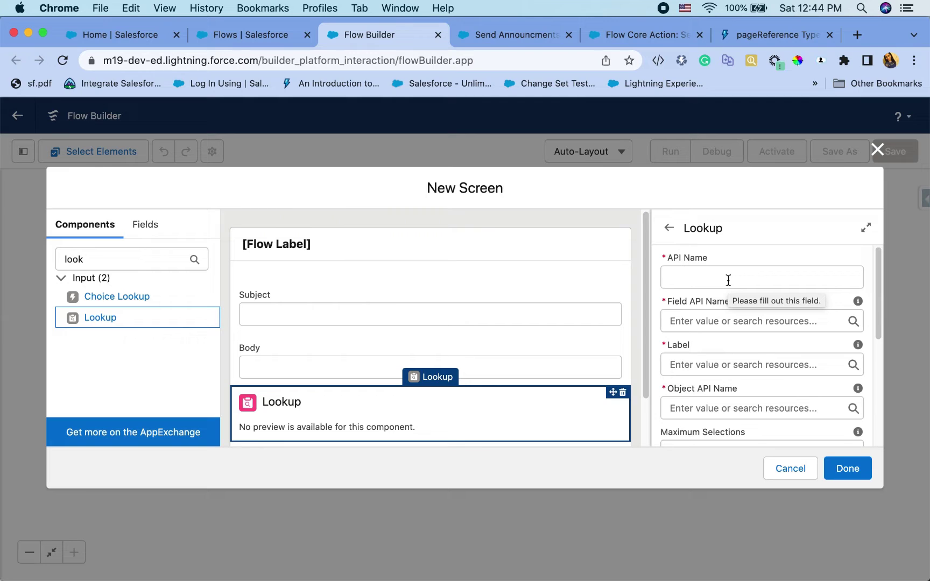
- Set the Lookup component's API Name to AccountLookup
scroll(455, 412, "down", 2)
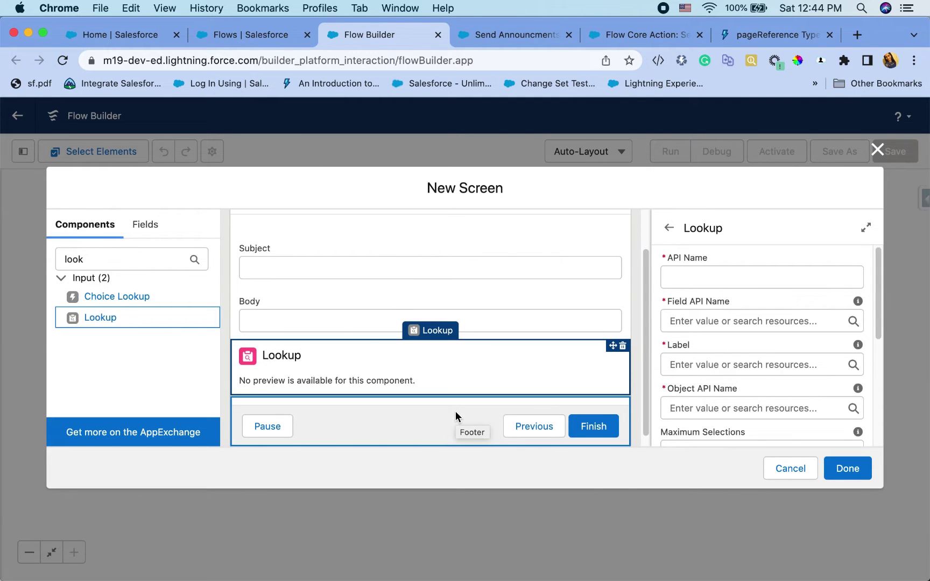
left_click(752, 275)
type("con")
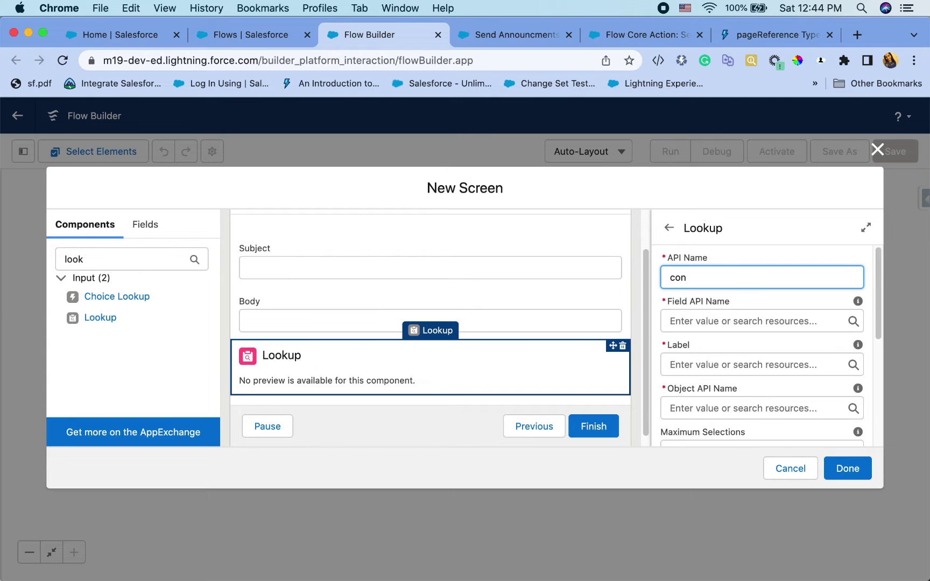
key("BackSpace")
key("BackSpace")
key("BackSpace")
type("contact")
key("BackSpace")
key("BackSpace")
key("BackSpace")
key("BackSpace")
key("BackSpace")
key("BackSpace")
key("BackSpace")
type("Account")
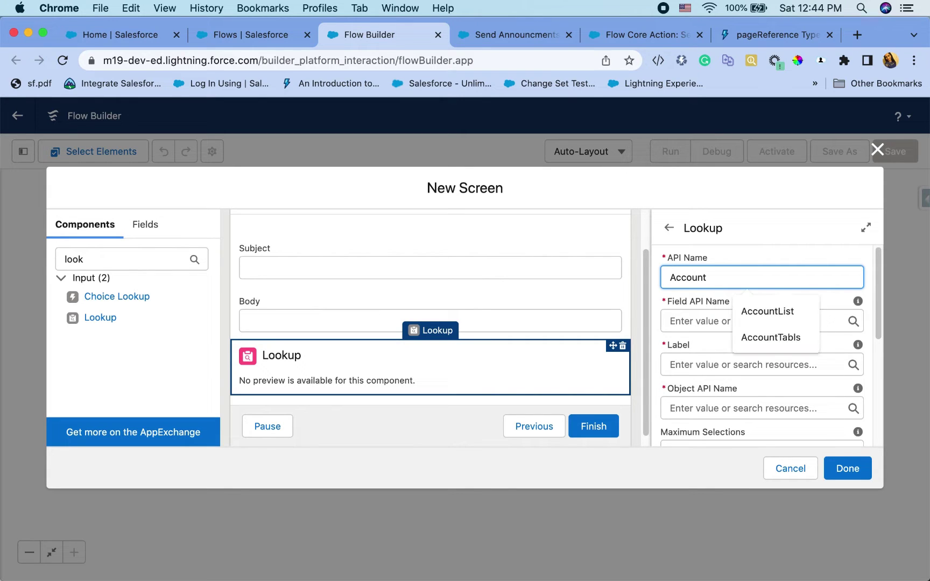
type("Lokup")
key("BackSpace")
key("BackSpace")
key("BackSpace")
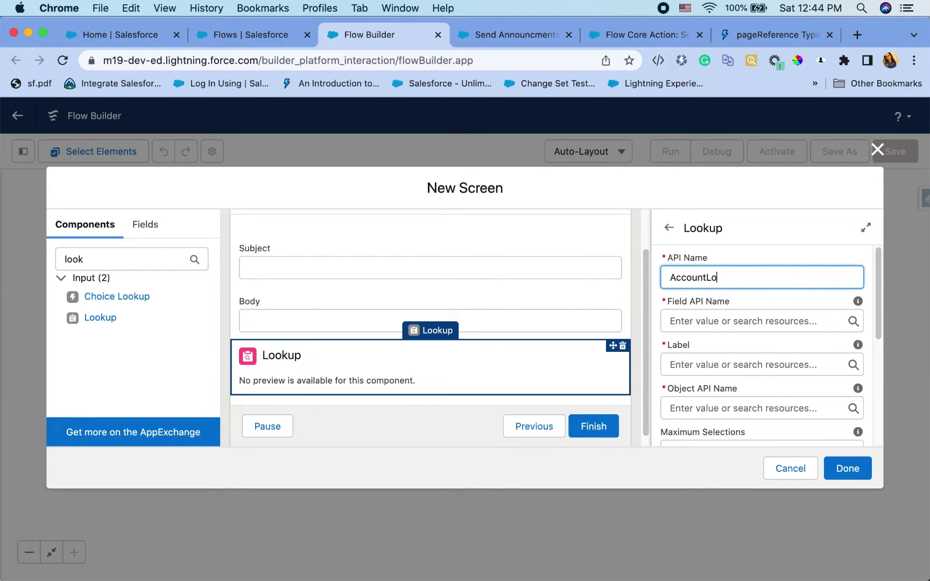
type("okup")
- Give the Lookup Field API Name AccountId, label Account and object Contact
left_click(745, 320)
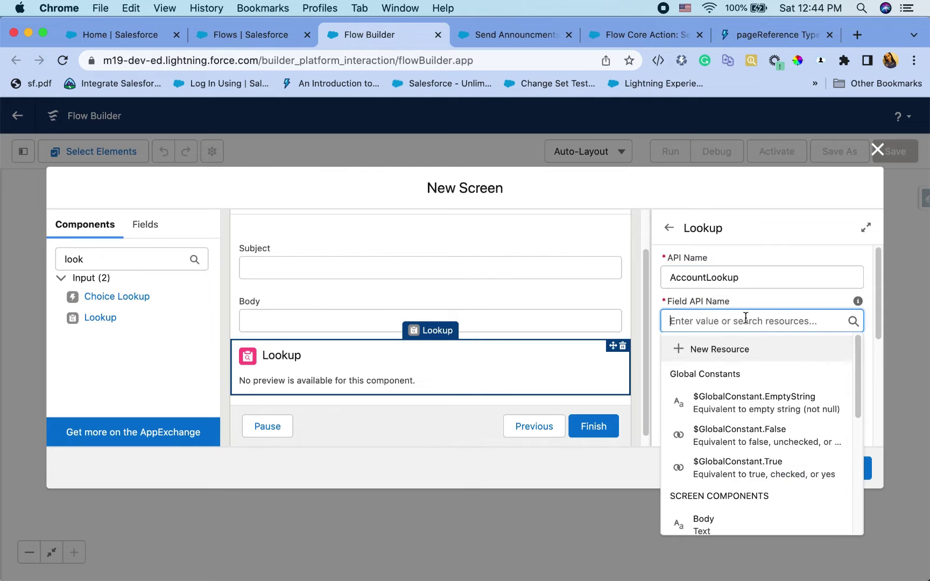
type("Acco")
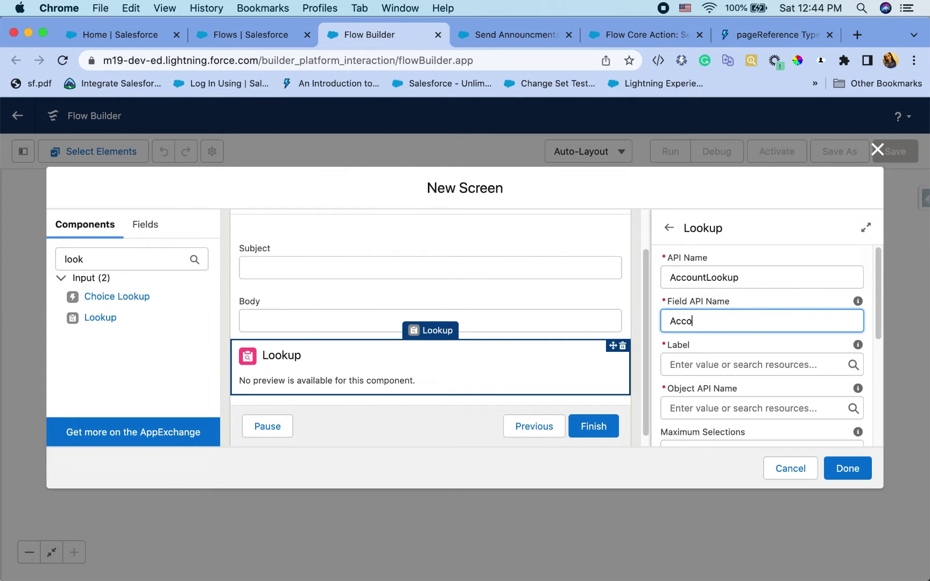
key("BackSpace")
key("BackSpace")
key("BackSpace")
type("ccountI")
key("BackSpace")
key("BackSpace")
type("tId")
left_click(732, 365)
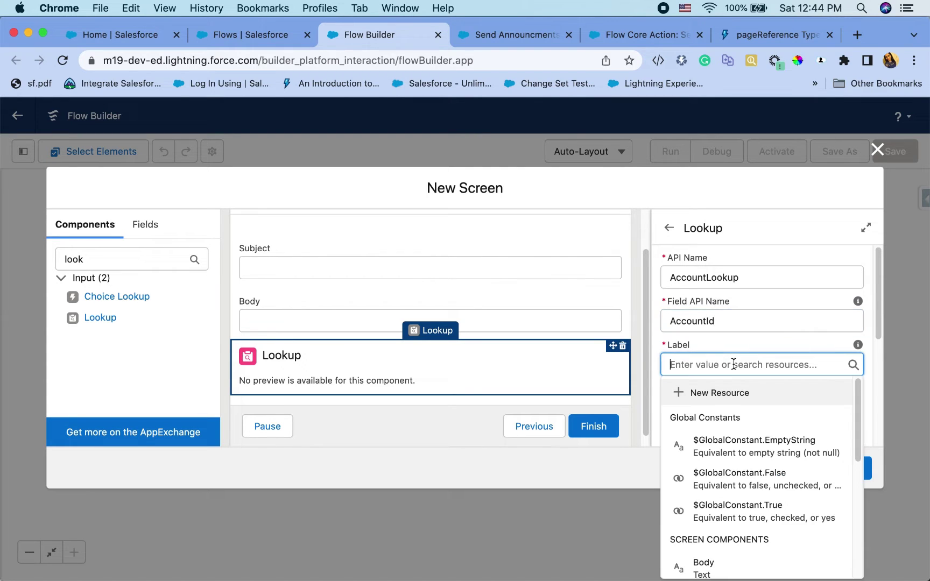
type("Account")
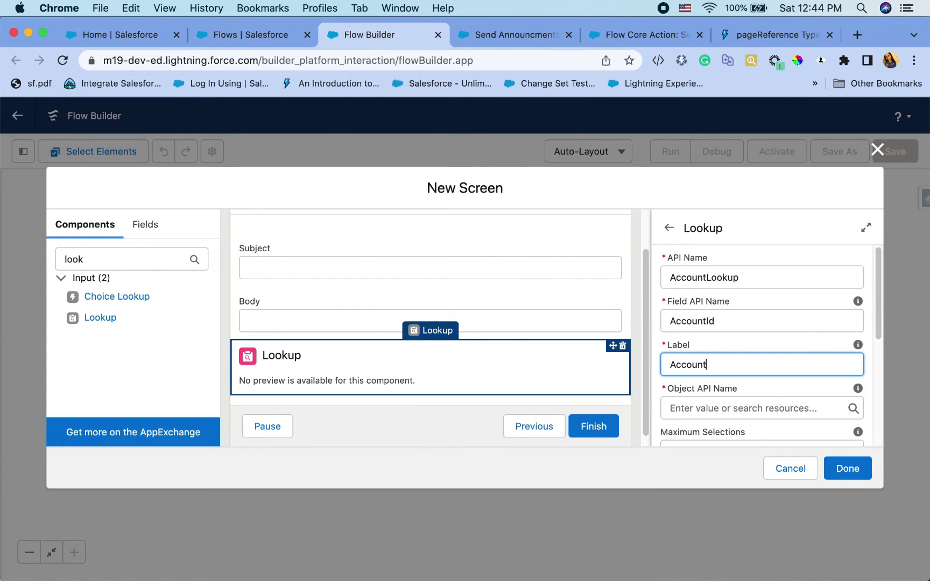
left_click(732, 412)
type("Contact")
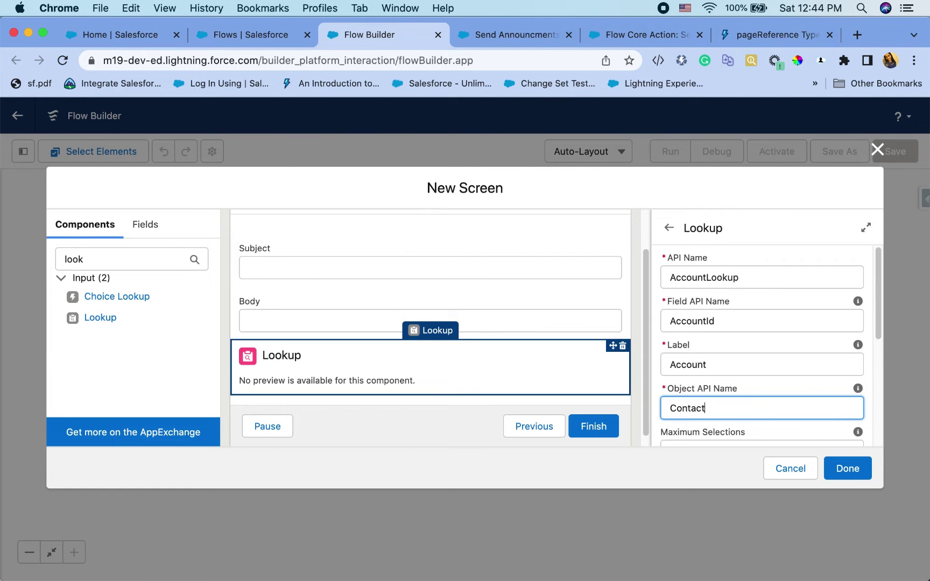
scroll(761, 345, "down", 5)
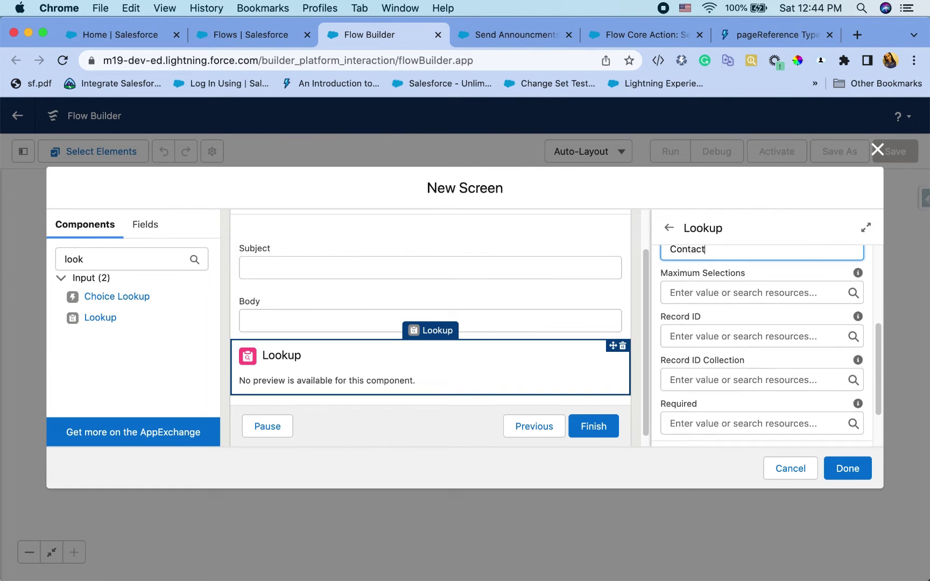
double_click(120, 253)
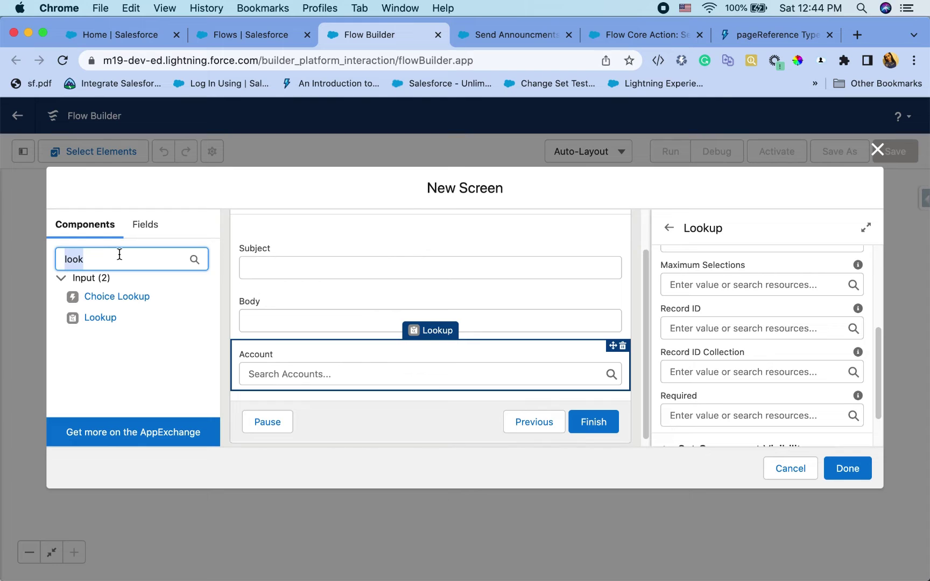
key("BackSpace")
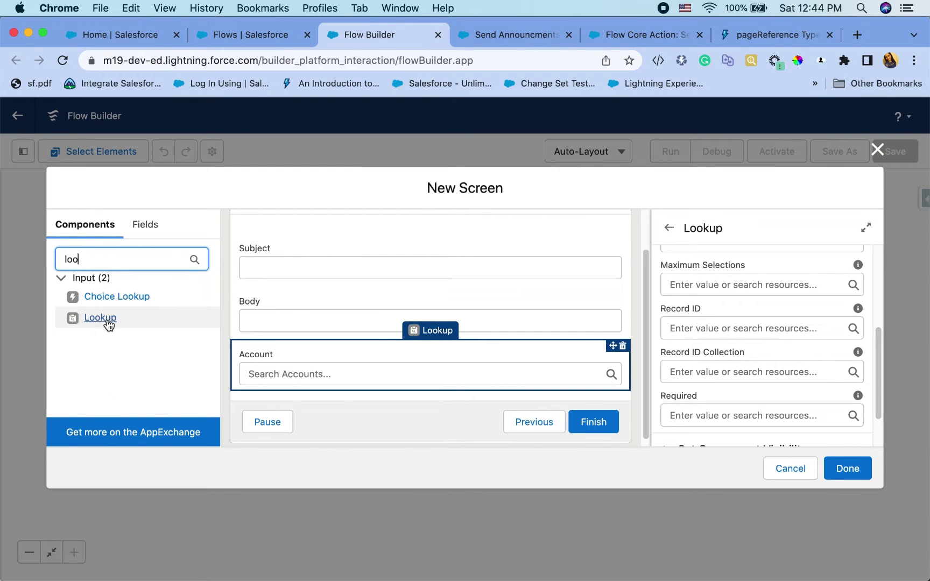
- Add a second Lookup with API Name User, field OwnerId, label User, object Account
left_click_drag(108, 322, 273, 393)
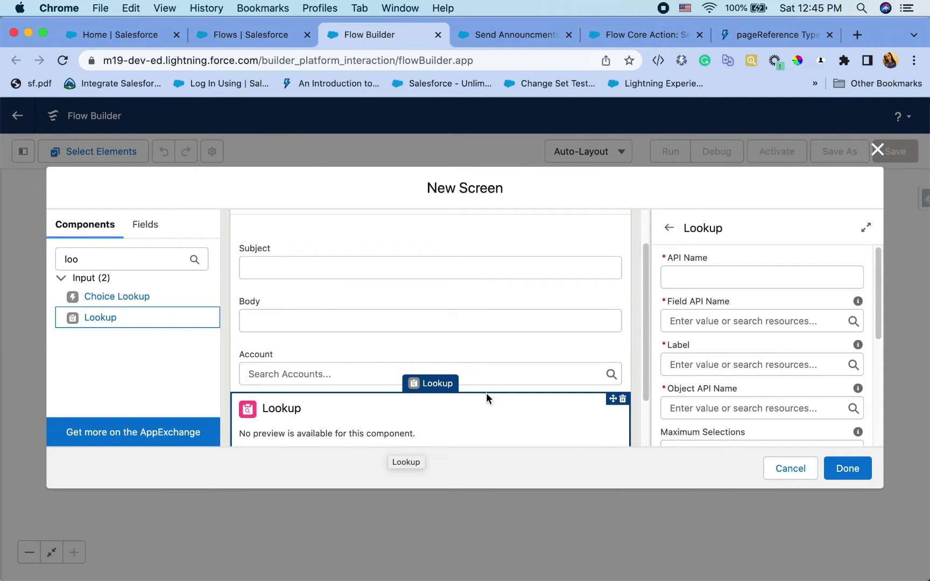
scroll(486, 393, "down", 3)
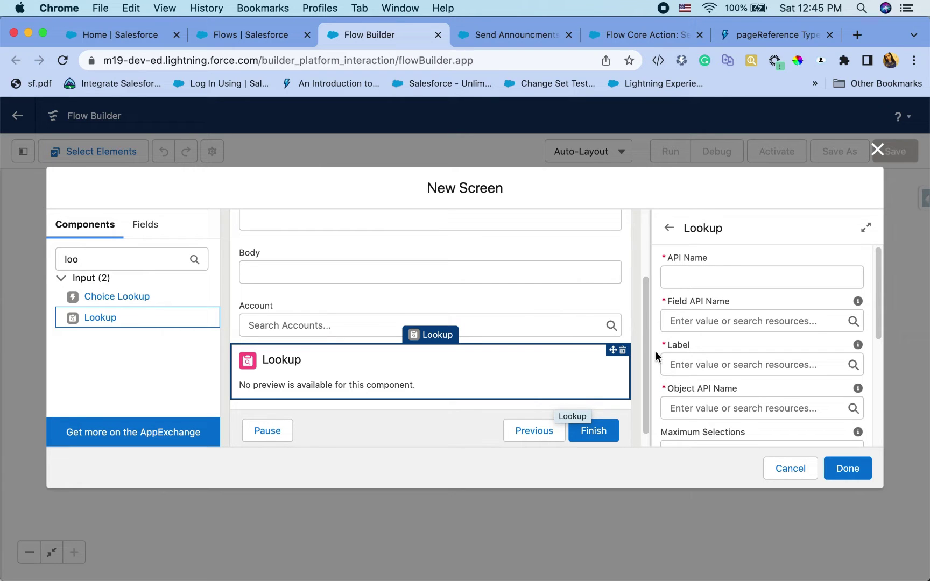
right_click(720, 278)
key("l")
type("User")
key("Tab")
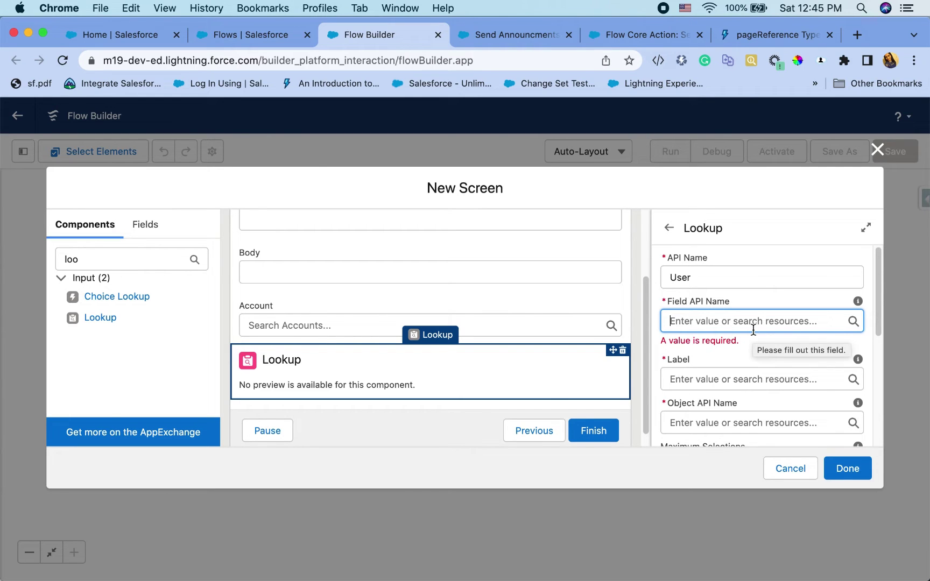
type("OwnerId")
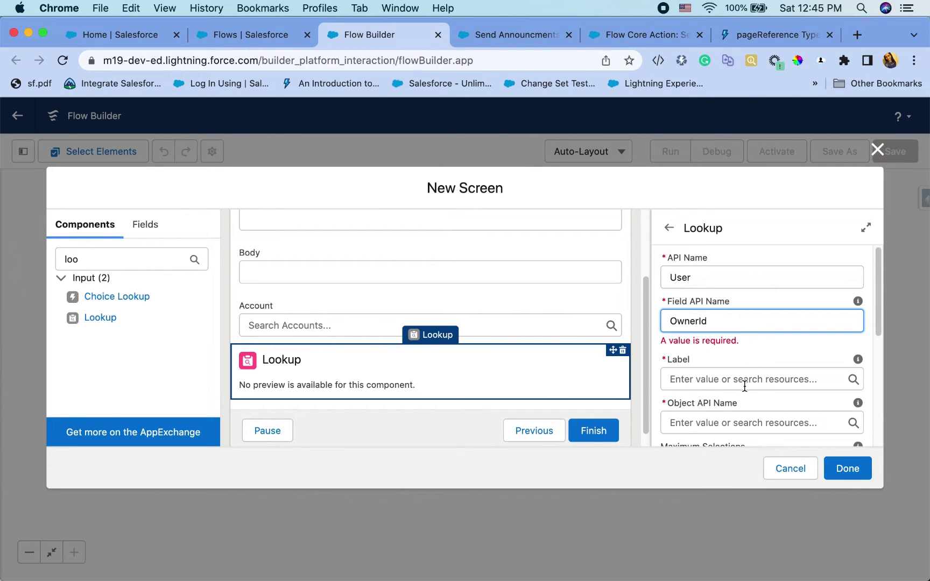
left_click(742, 381)
type("User")
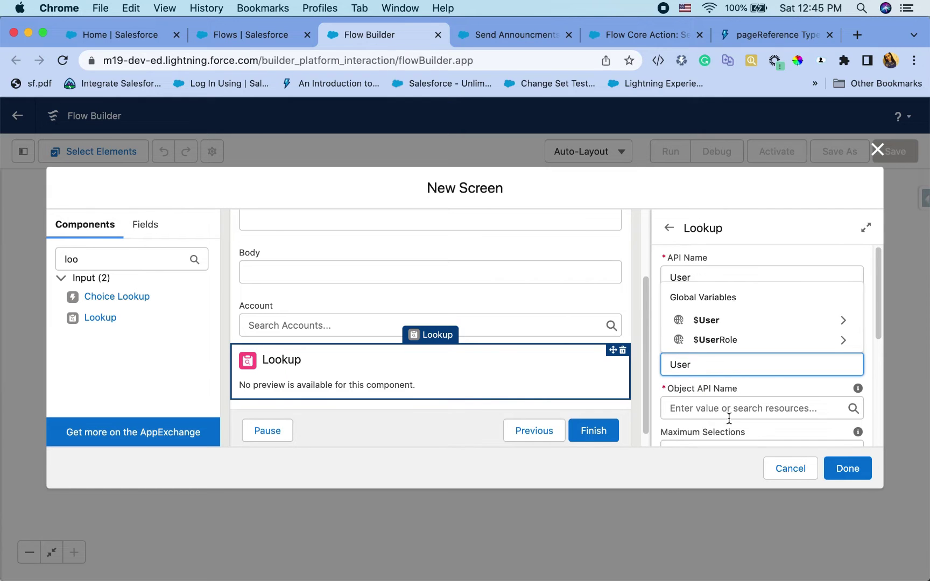
left_click(726, 409)
type("Account")
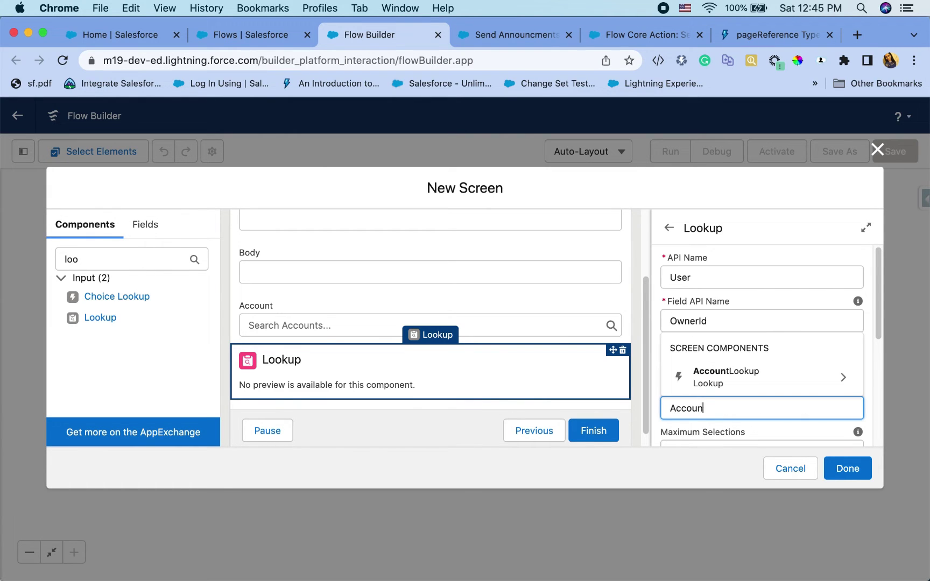
left_click(871, 401)
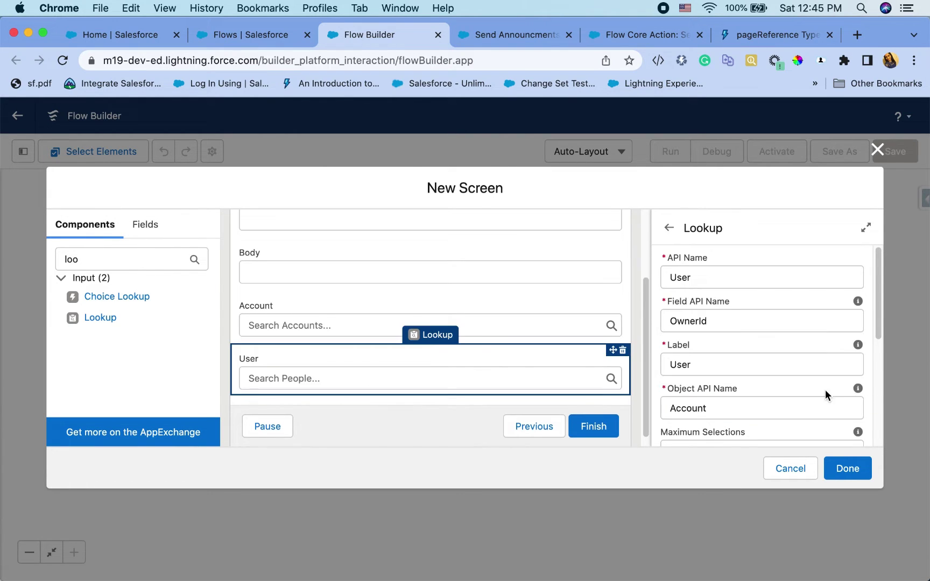
- Label the screen Notification Screen and save it to the canvas
scroll(825, 389, "down", 2)
scroll(826, 390, "down", 2)
scroll(819, 409, "down", 3)
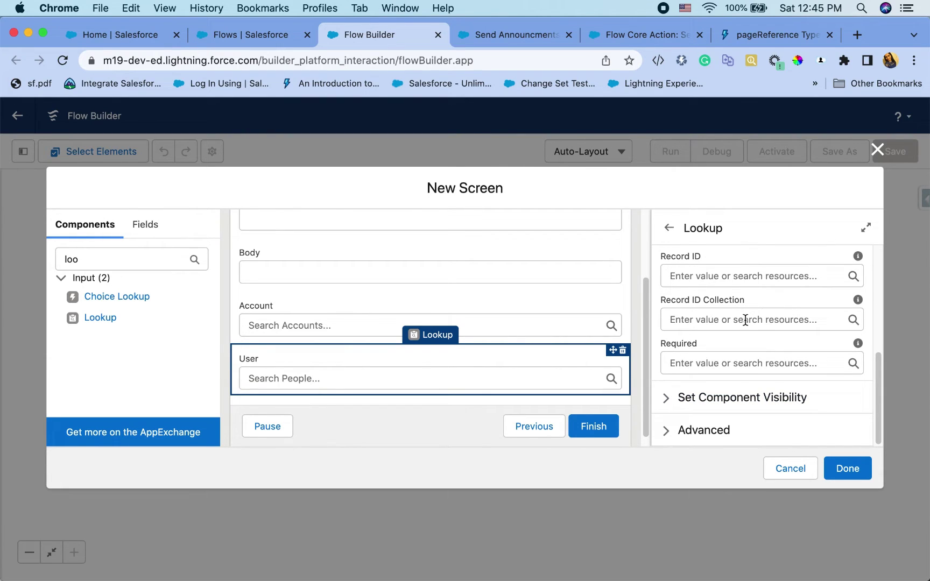
scroll(745, 320, "up", 4)
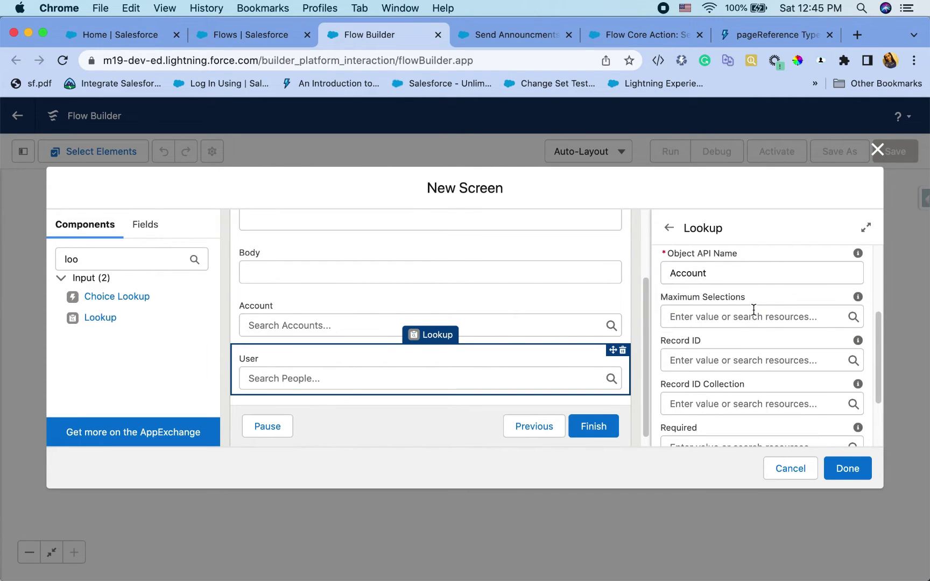
scroll(756, 360, "down", 3)
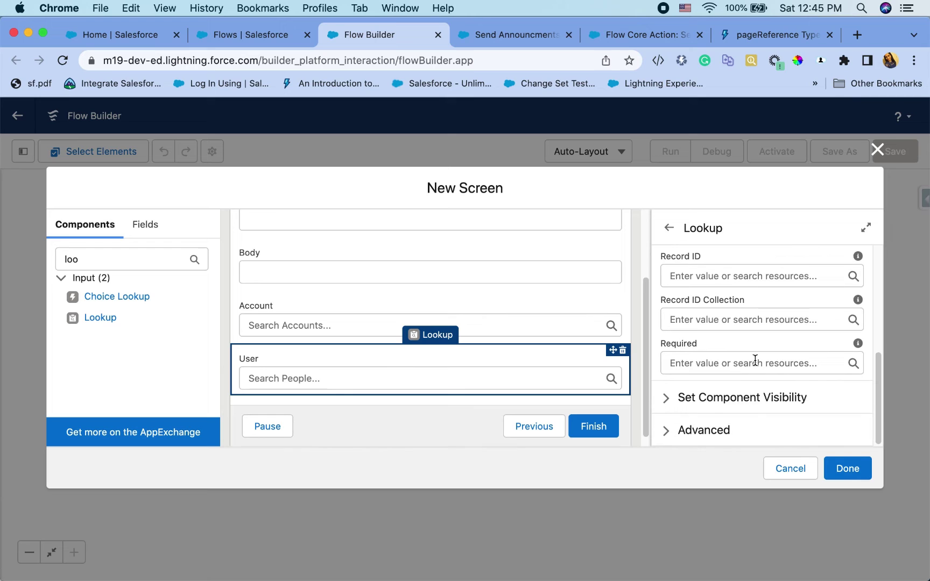
left_click(843, 470)
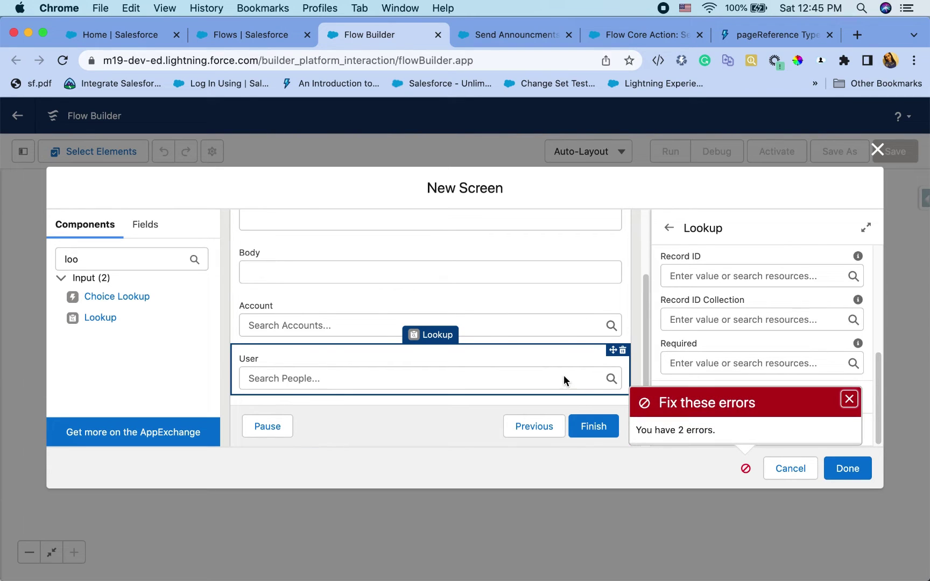
scroll(563, 375, "down", 1)
scroll(559, 301, "up", 3)
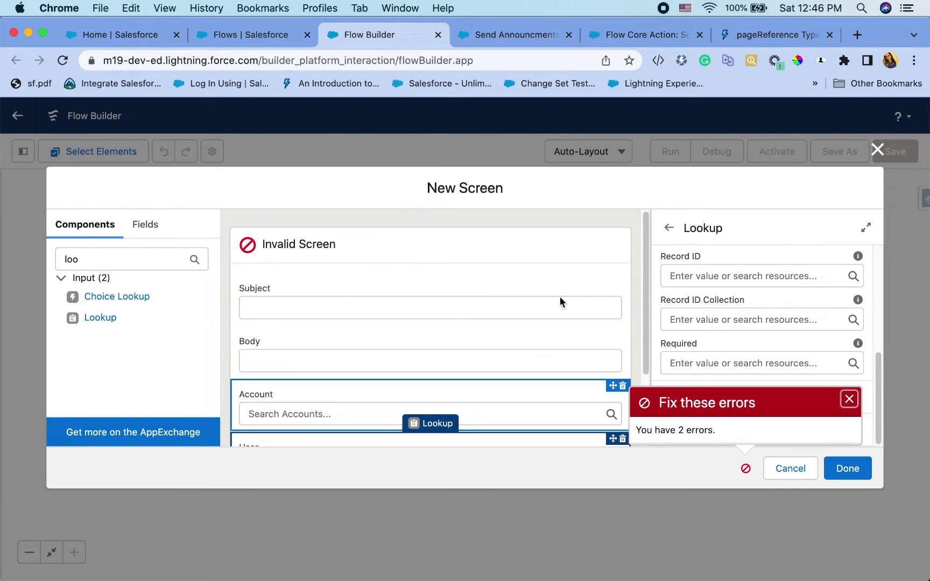
left_click(492, 245)
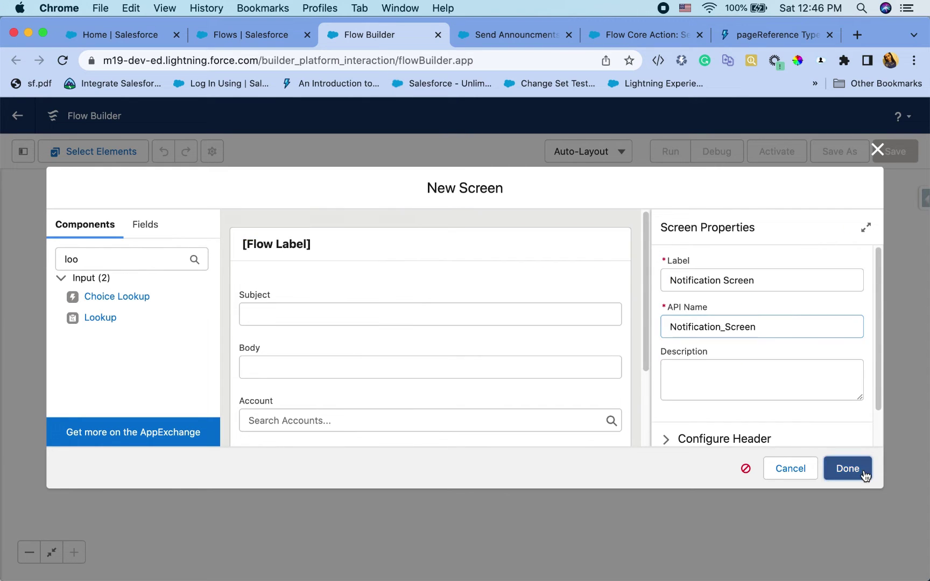
left_click(864, 470)
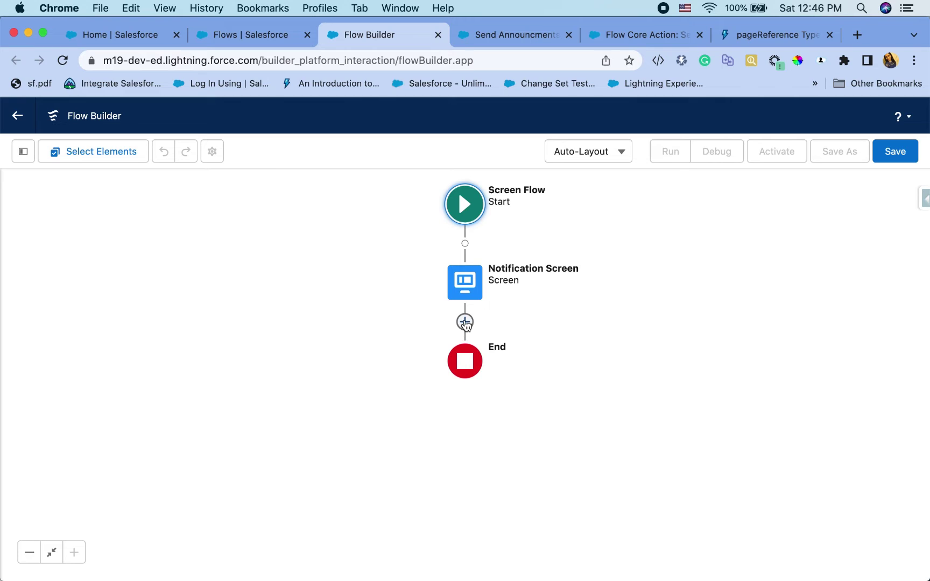
- Review the Send Custom Notification help for Target ID, Target Page Reference and Sender ID inputs
left_click(465, 322)
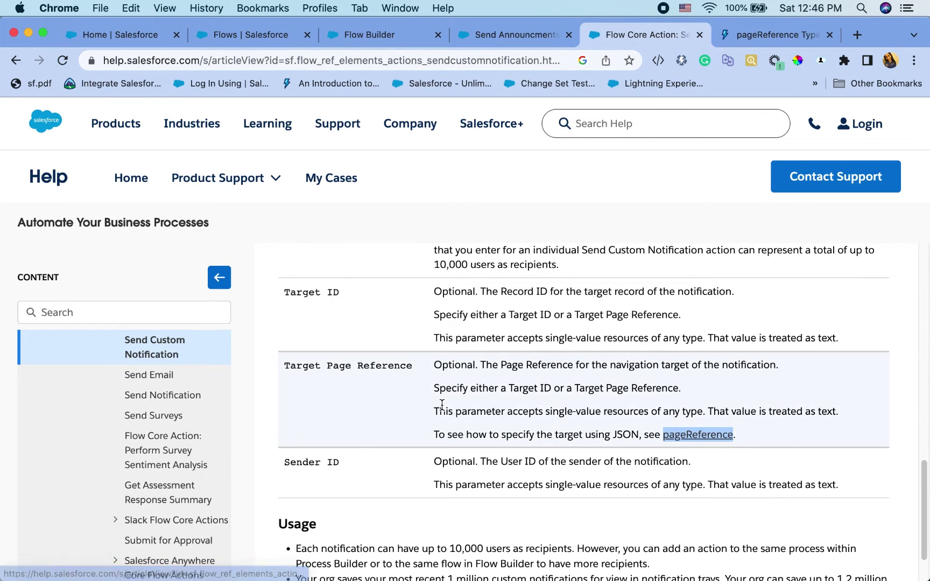
scroll(438, 407, "up", 10)
scroll(441, 404, "down", 15)
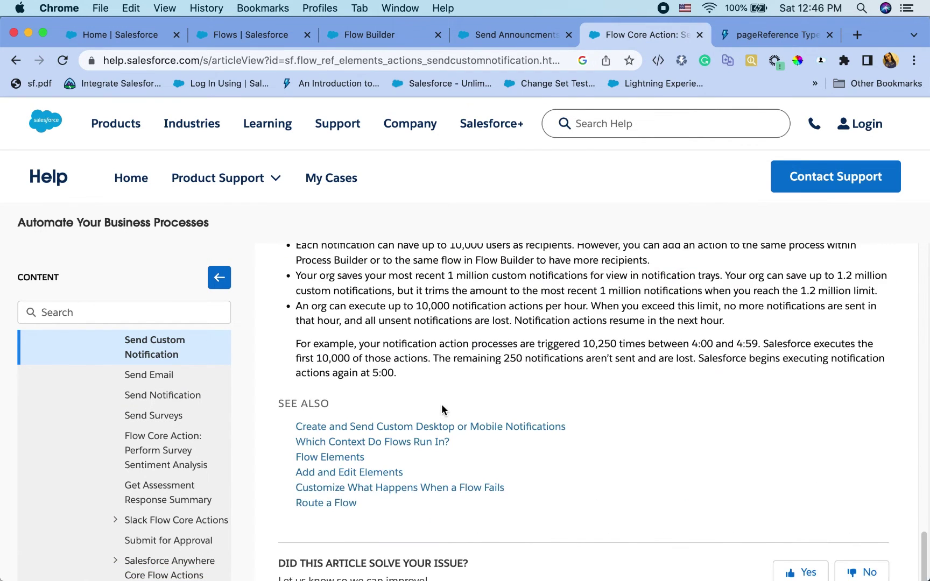
scroll(441, 405, "up", 20)
scroll(440, 404, "up", 8)
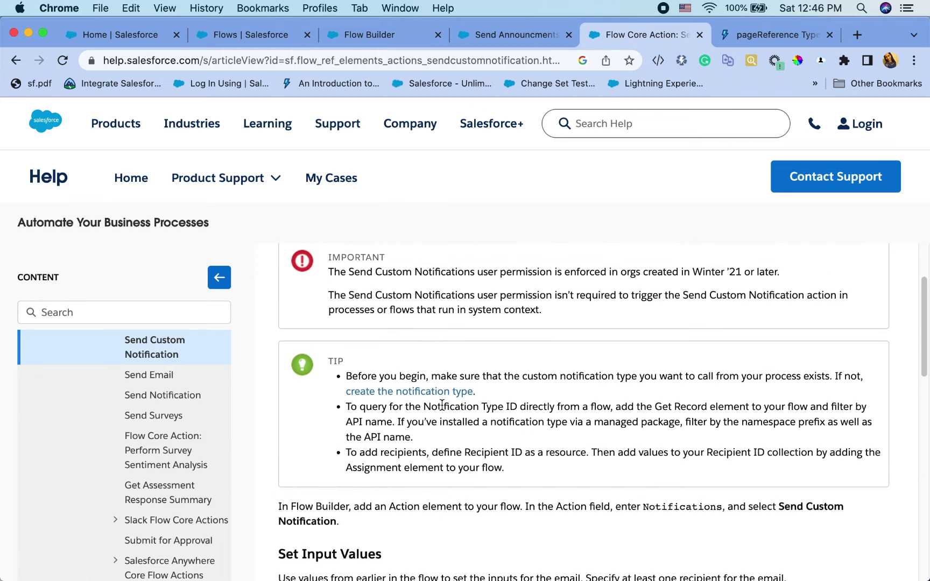
scroll(441, 404, "down", 3)
scroll(440, 404, "down", 9)
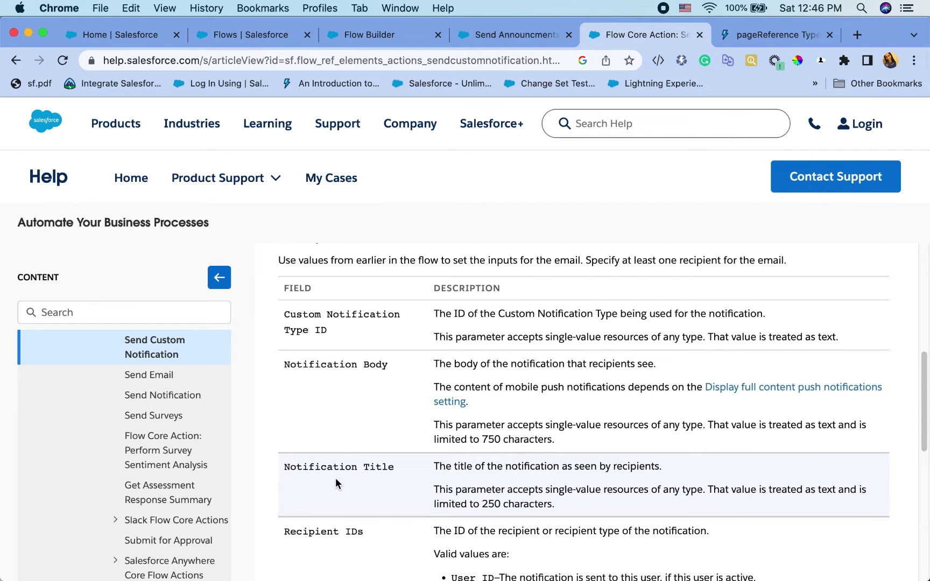
scroll(335, 478, "down", 5)
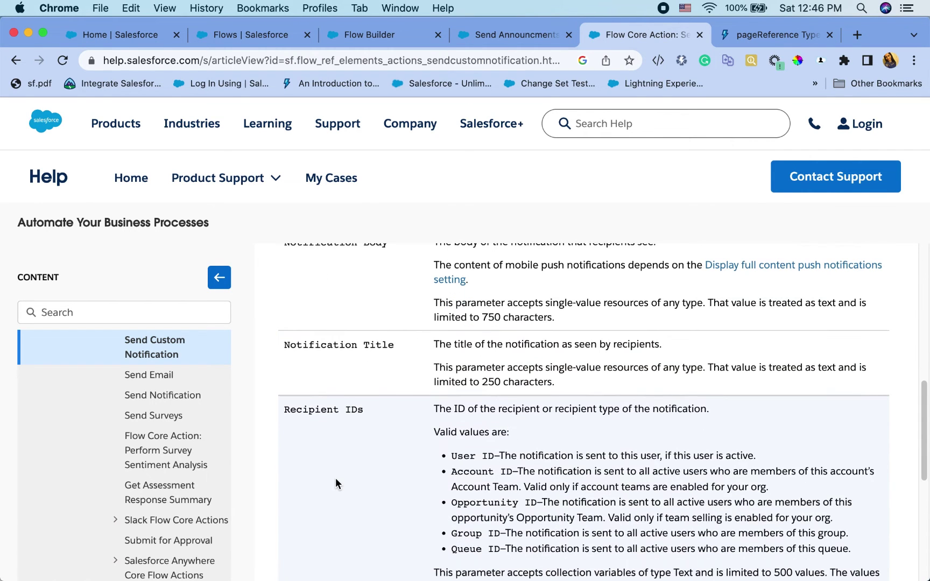
scroll(335, 479, "down", 2)
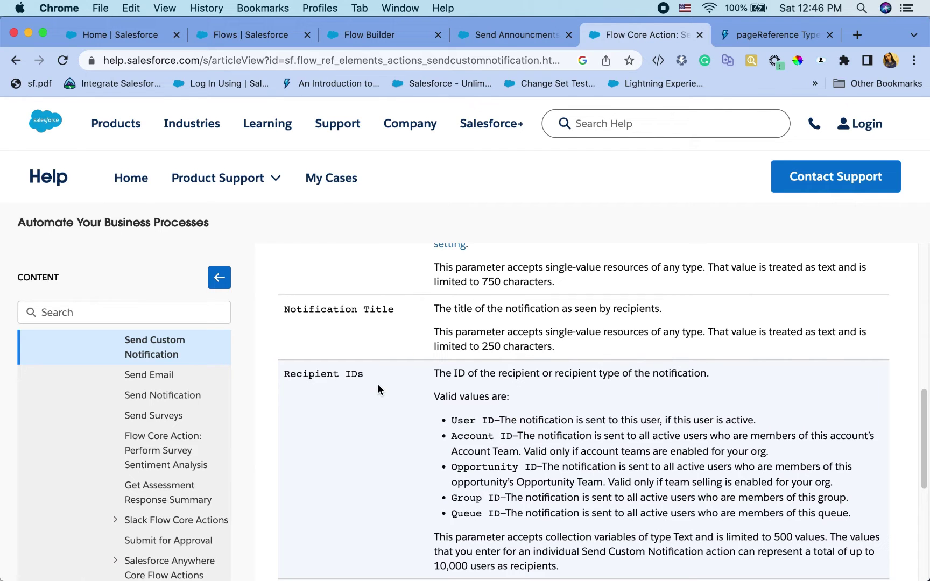
scroll(377, 386, "down", 1)
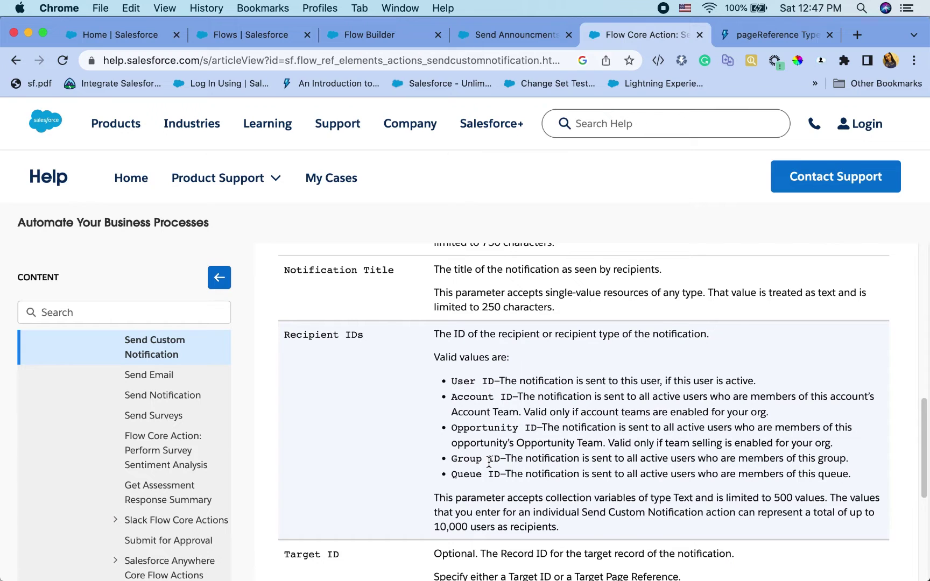
scroll(489, 461, "down", 2)
scroll(488, 462, "up", 2)
scroll(488, 462, "down", 3)
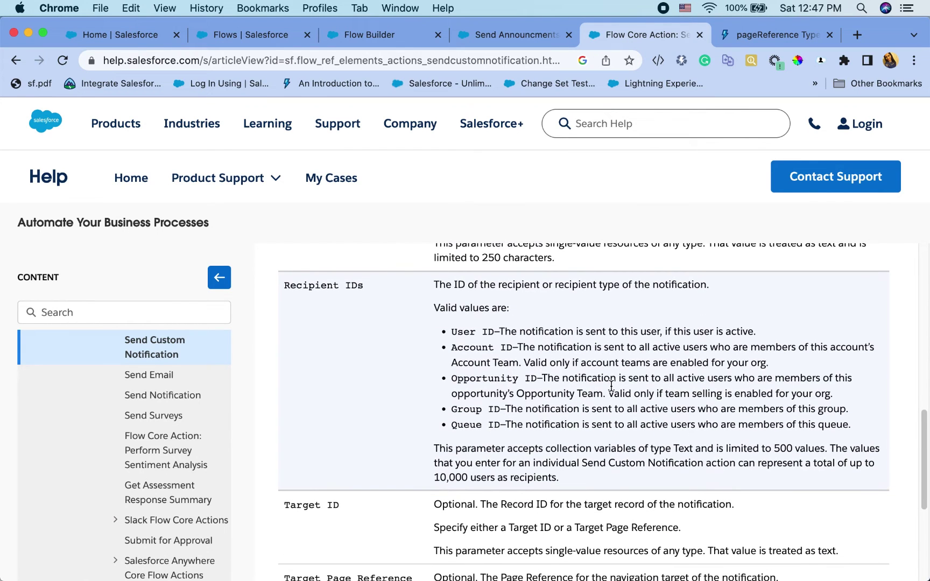
scroll(494, 397, "down", 3)
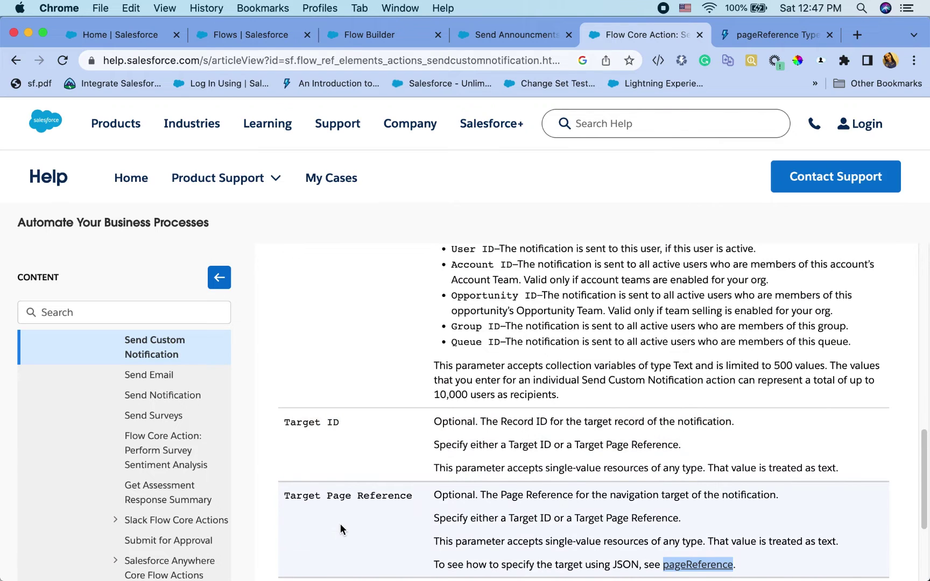
scroll(340, 525, "down", 2)
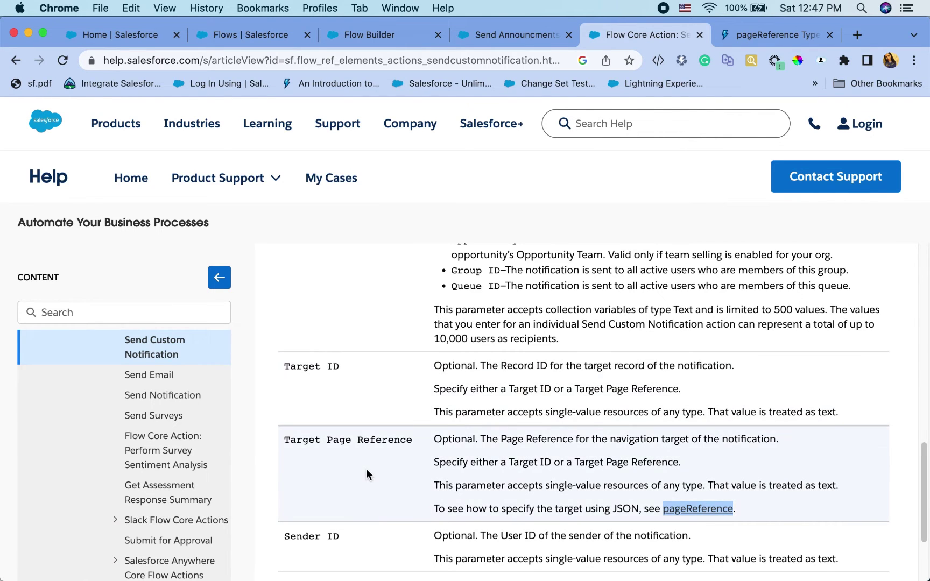
scroll(367, 473, "down", 2)
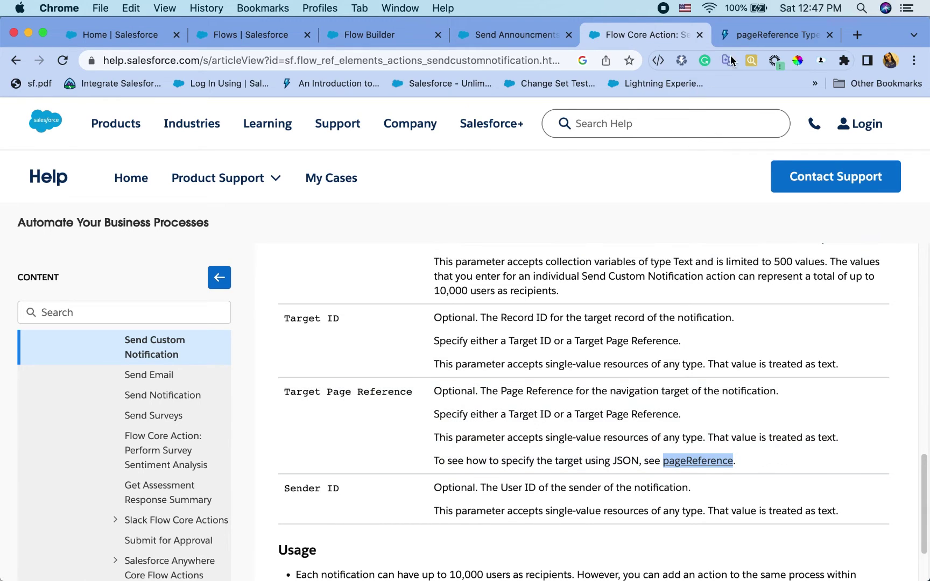
left_click(748, 34)
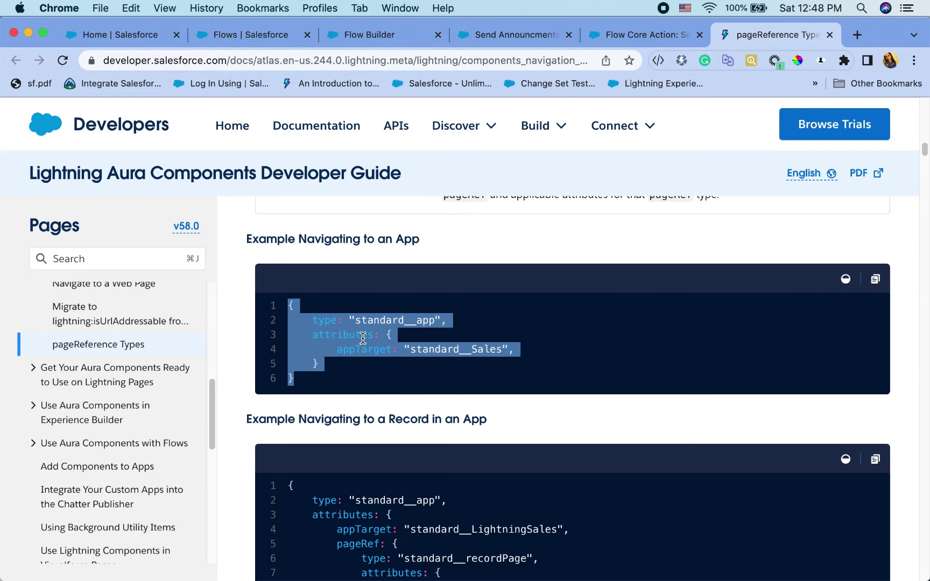
- Scroll the pageReference Types guide to the app and record-in-app navigation JSON examples
scroll(362, 337, "down", 3)
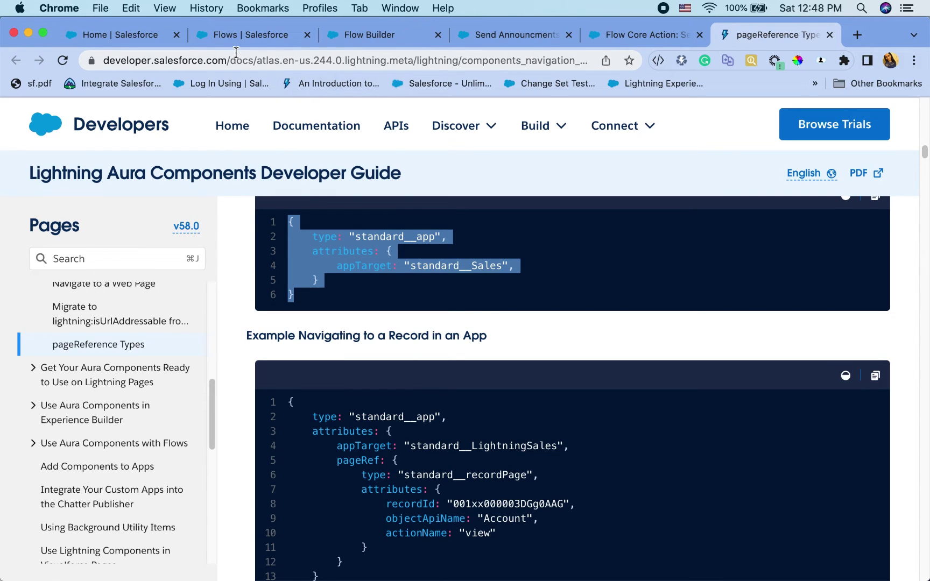
- Add a Get Records step after Notification Screen labelled Get Notification Type ID
left_click(230, 37)
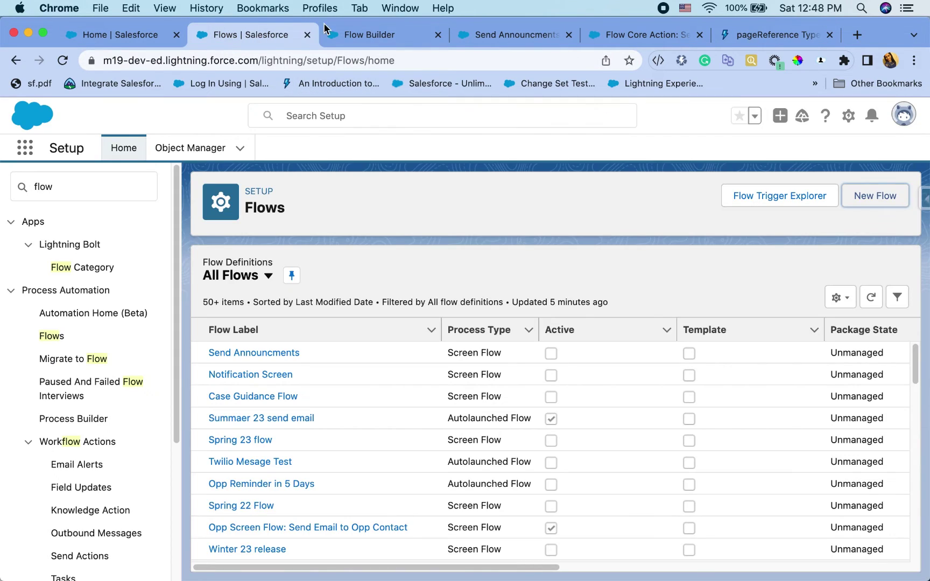
left_click(376, 36)
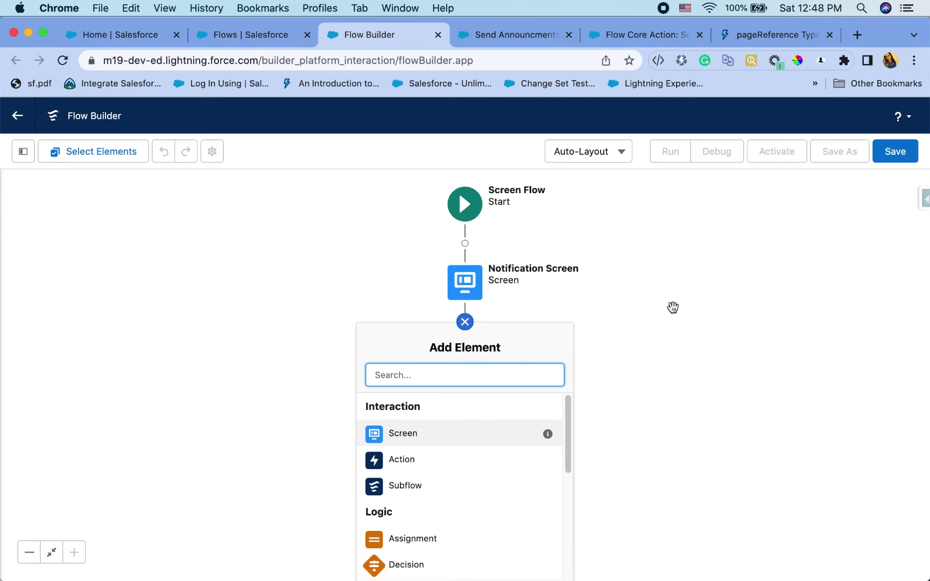
left_click(653, 316)
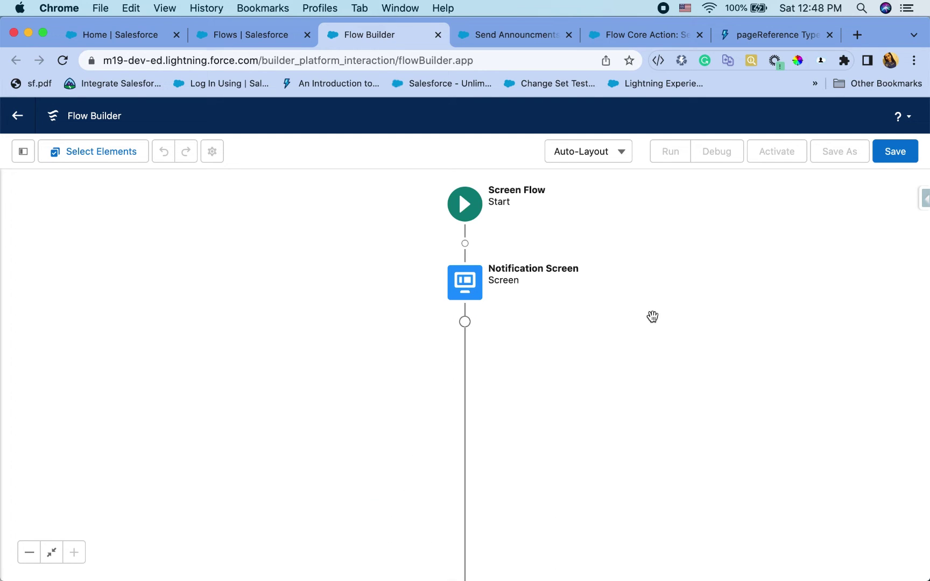
left_click(466, 322)
scroll(446, 492, "down", 5)
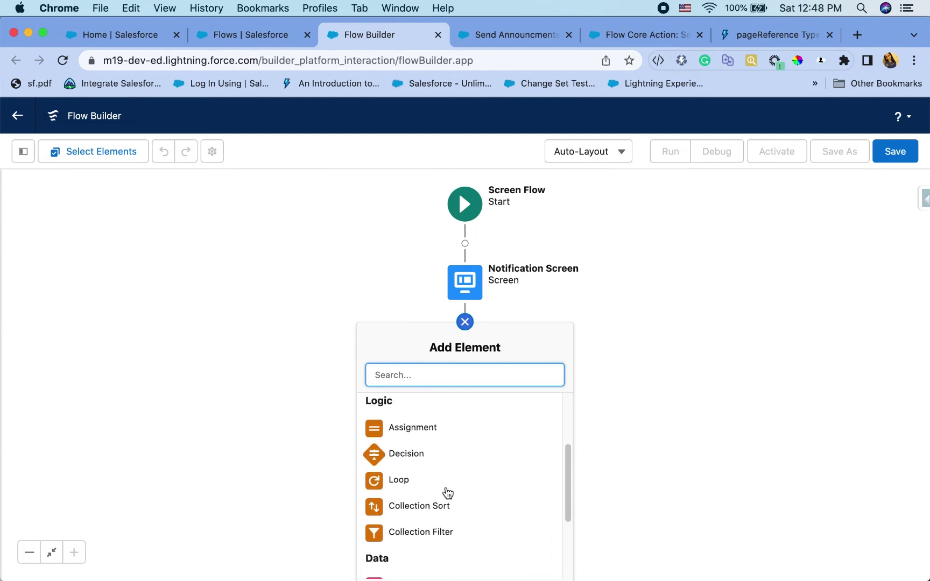
left_click(435, 557)
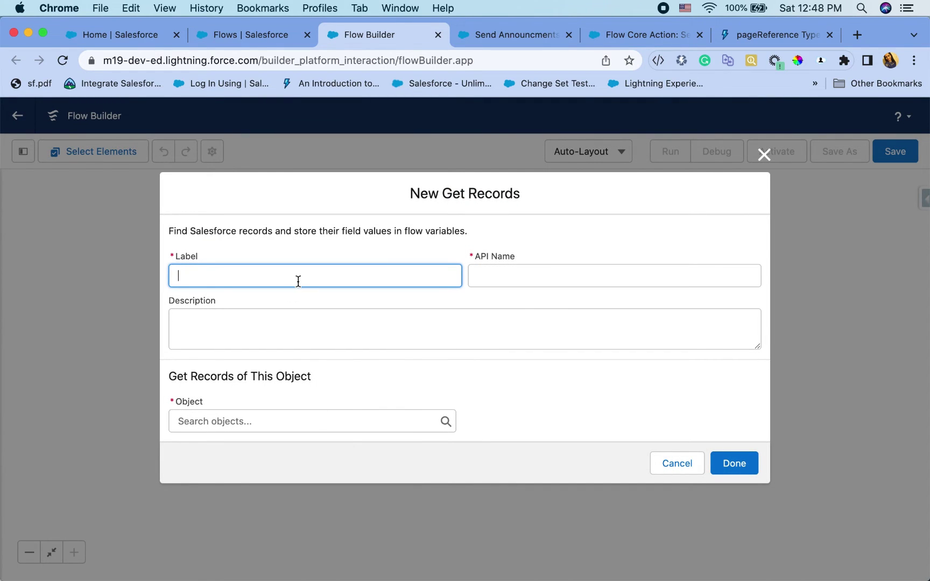
type("Get Notification Type ID")
- Have it get Custom Notification Type records filtered on DeveloperName
left_click(260, 421)
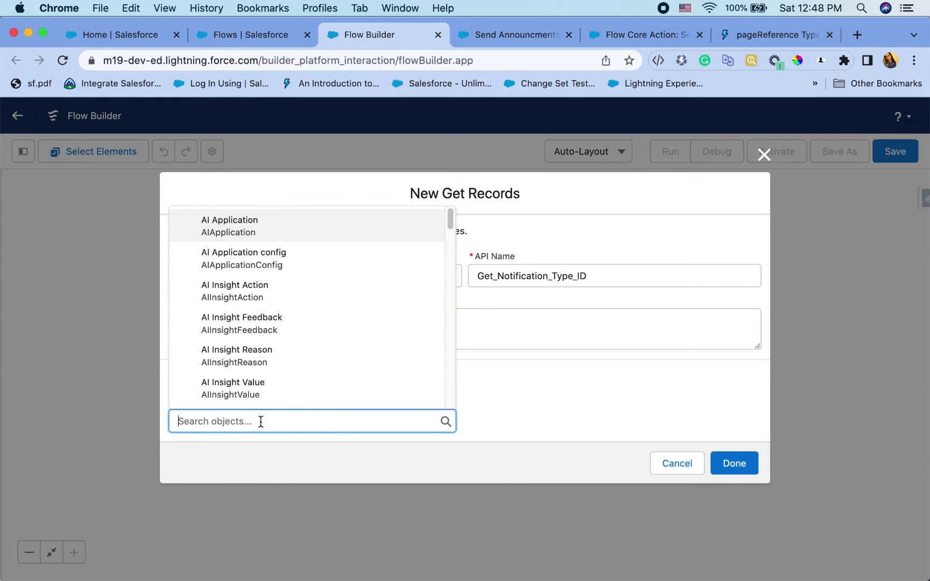
type("notifi")
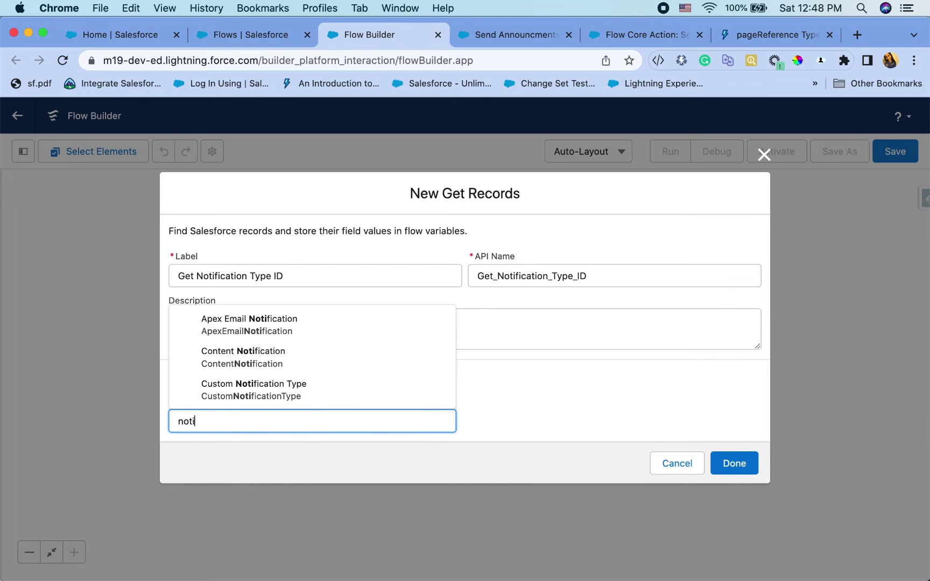
left_click(287, 397)
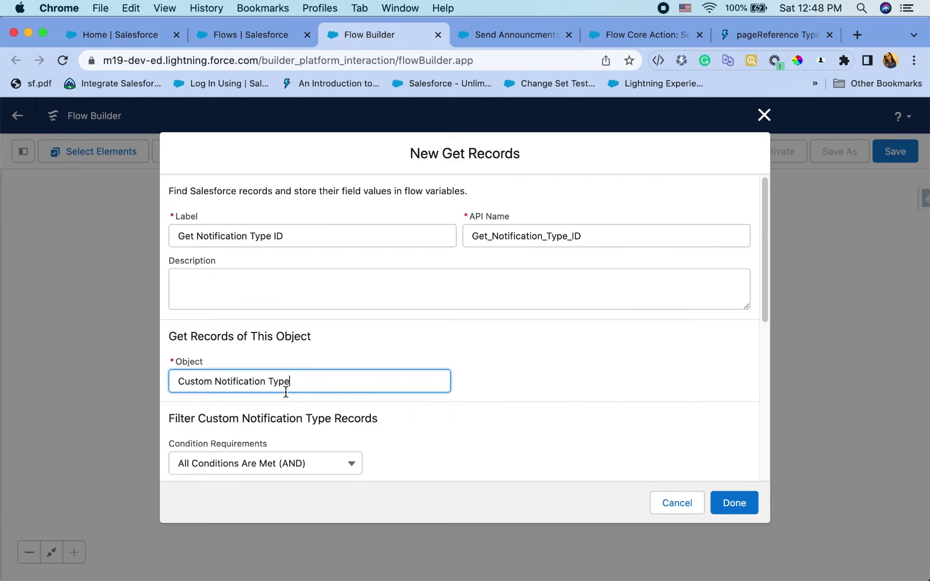
scroll(286, 394, "down", 4)
left_click(294, 394)
type("Na")
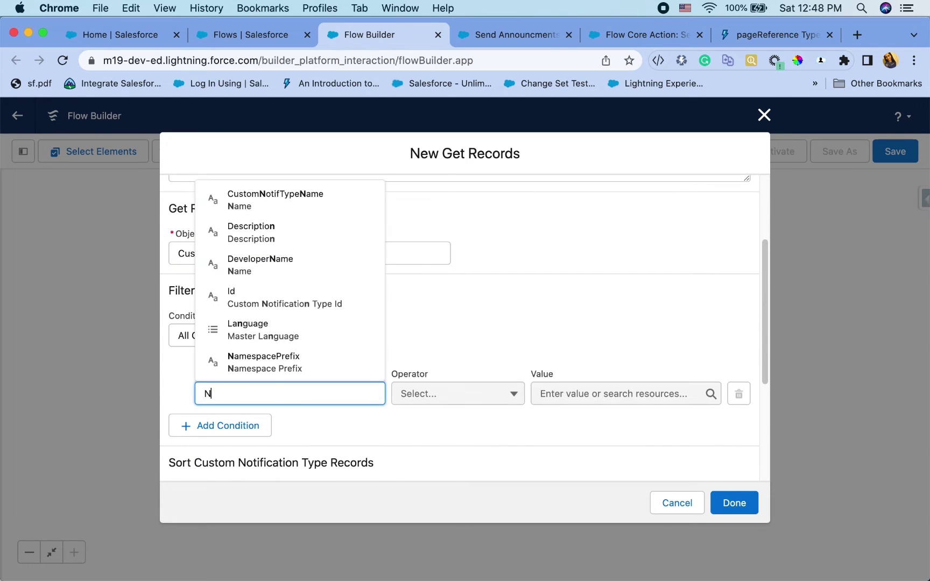
left_click(327, 337)
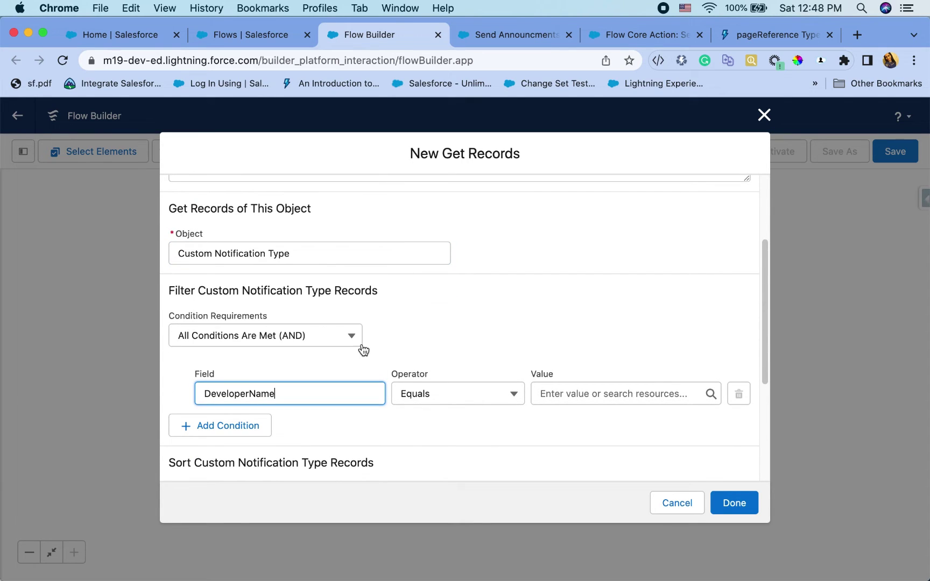
- Set the filter value to Announcements, copied from the Custom Notifications page, and save the step
left_click(567, 394)
key("super+v")
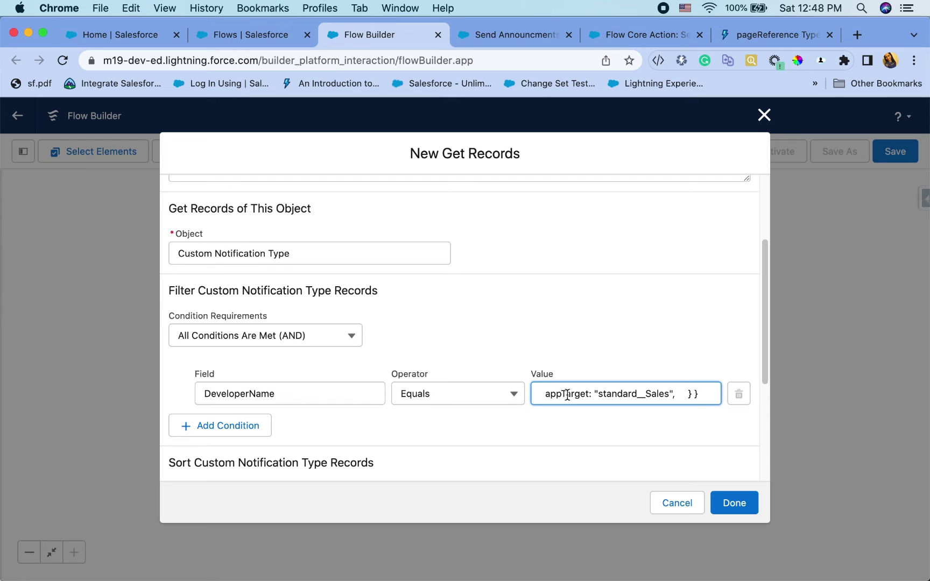
key("ctrl+shift+Tab")
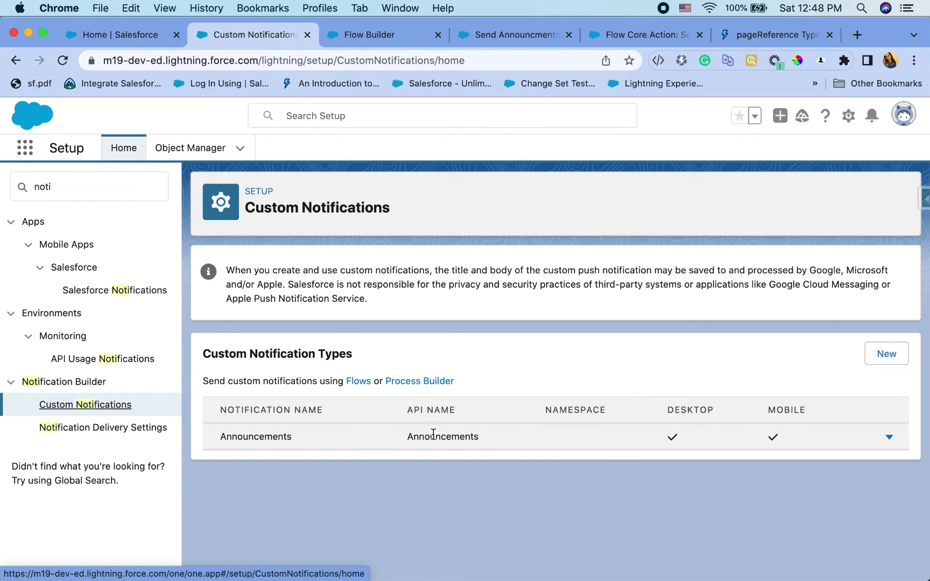
double_click(433, 434)
key("super+c")
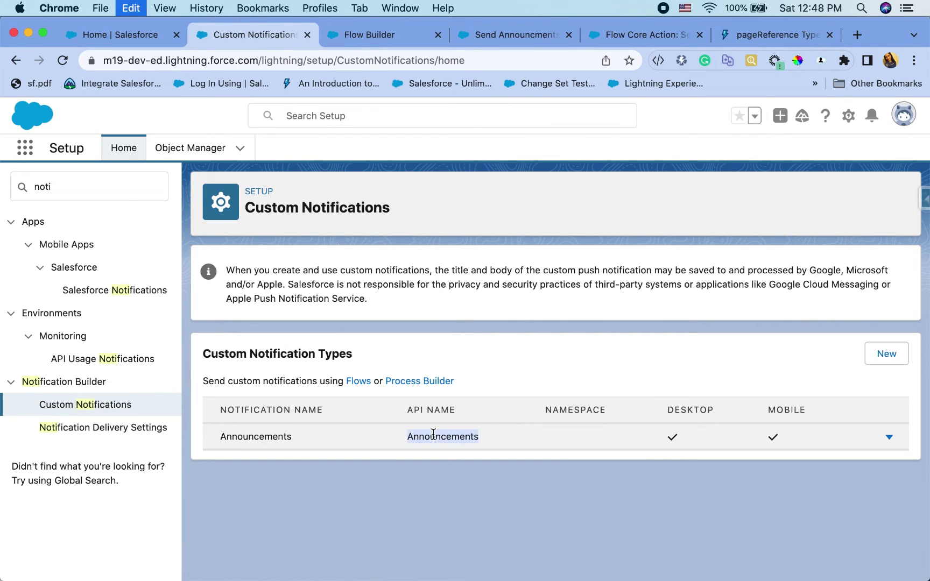
left_click(409, 35)
key("super+v")
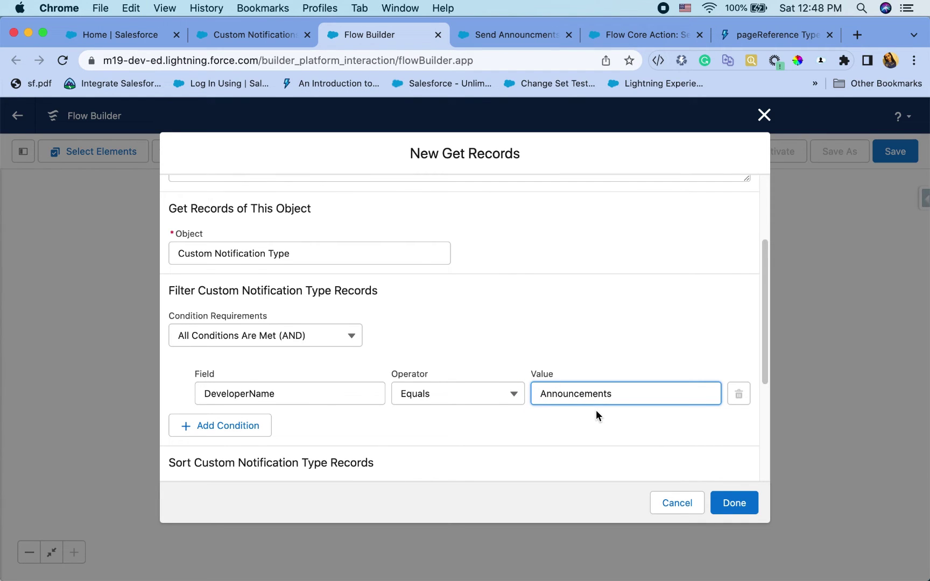
scroll(595, 409, "down", 5)
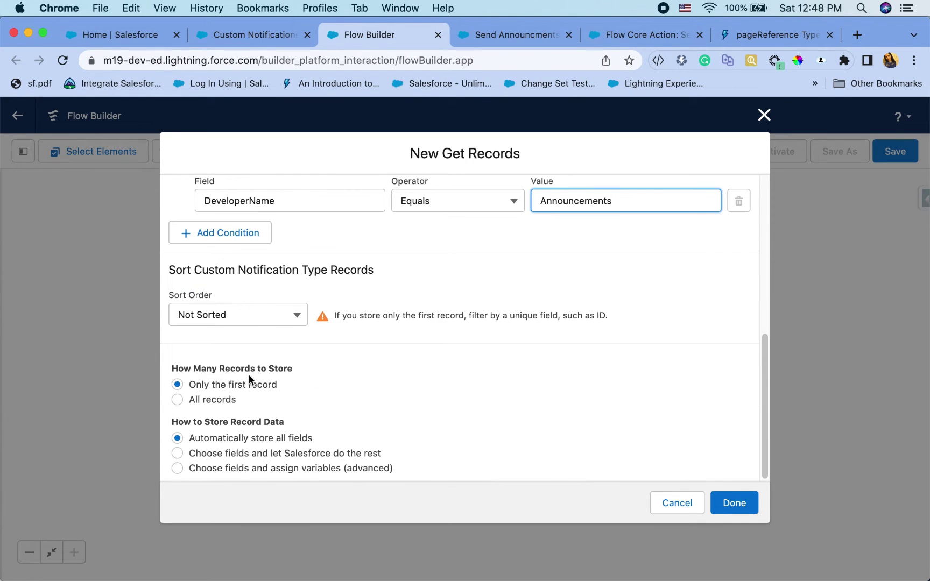
left_click(735, 502)
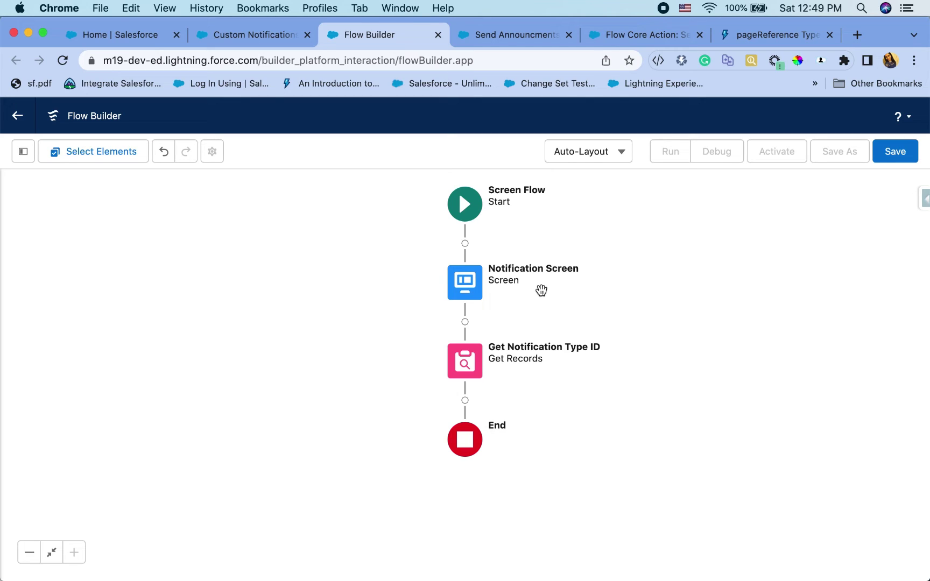
- Add an Action after Get Notification Type ID, choosing Send Custom Notification from the Notifications category
left_click(464, 400)
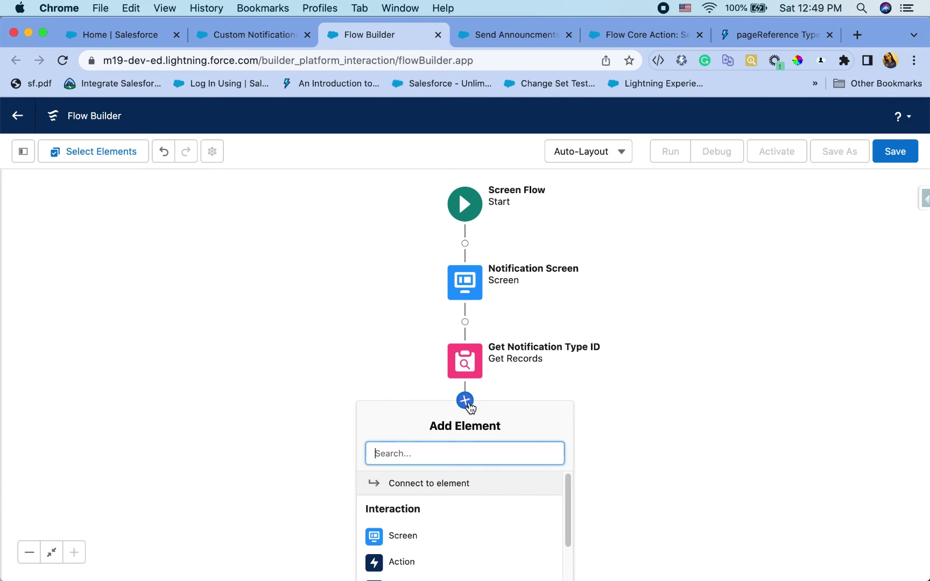
scroll(453, 500, "down", 2)
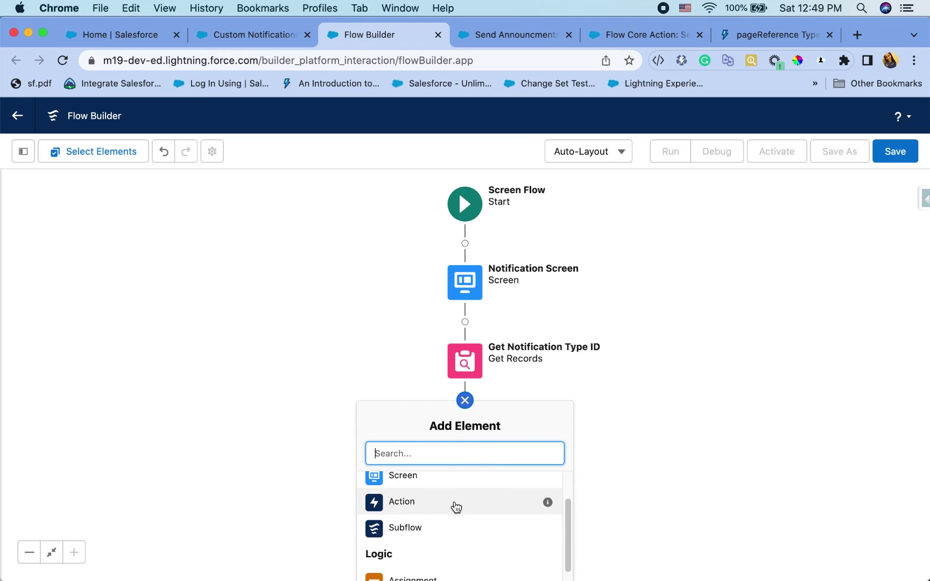
left_click(436, 503)
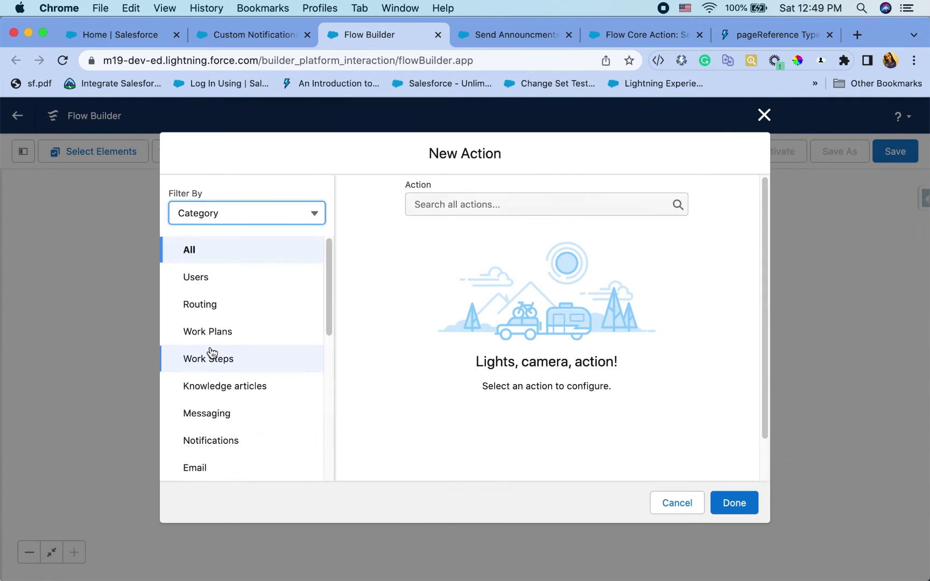
left_click(237, 439)
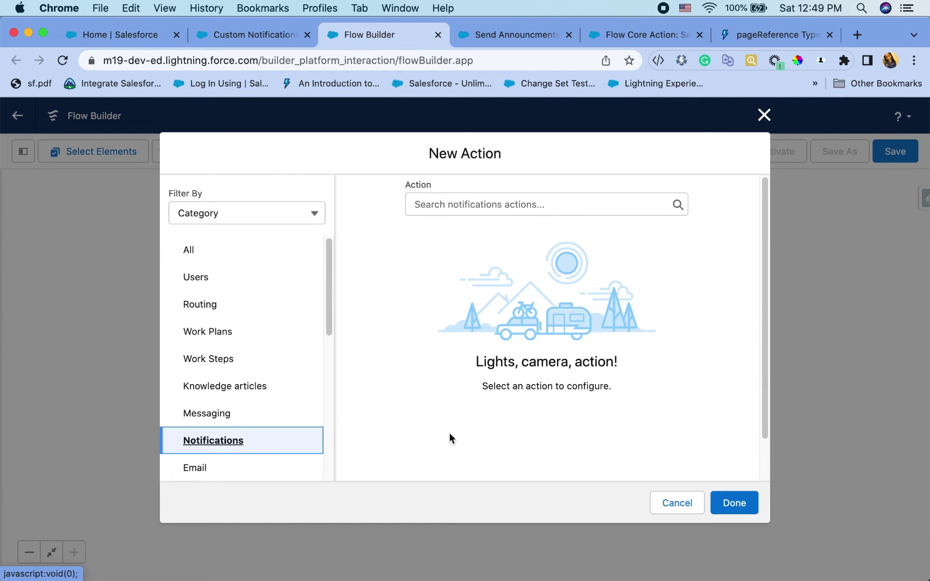
left_click(562, 206)
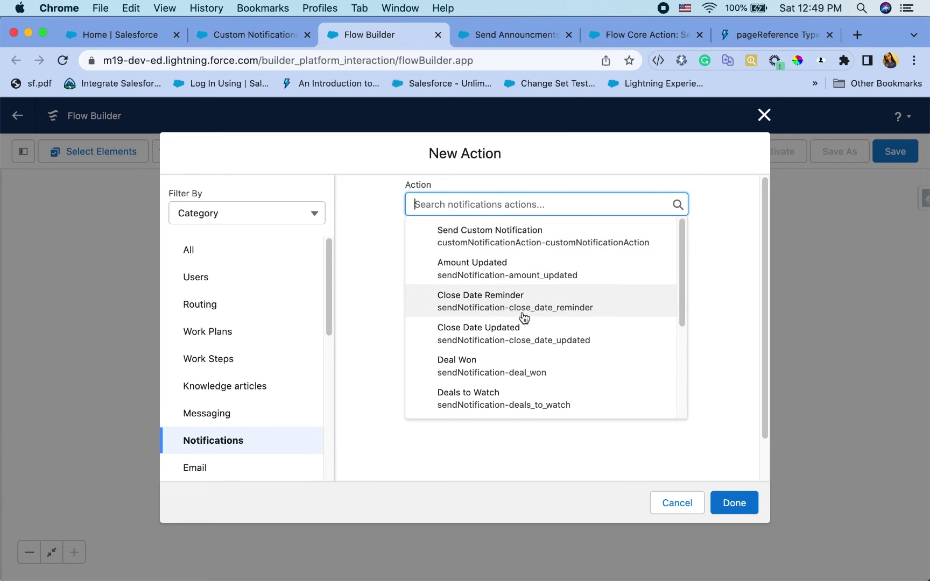
scroll(523, 317, "down", 5)
scroll(523, 318, "up", 1)
scroll(521, 315, "down", 1)
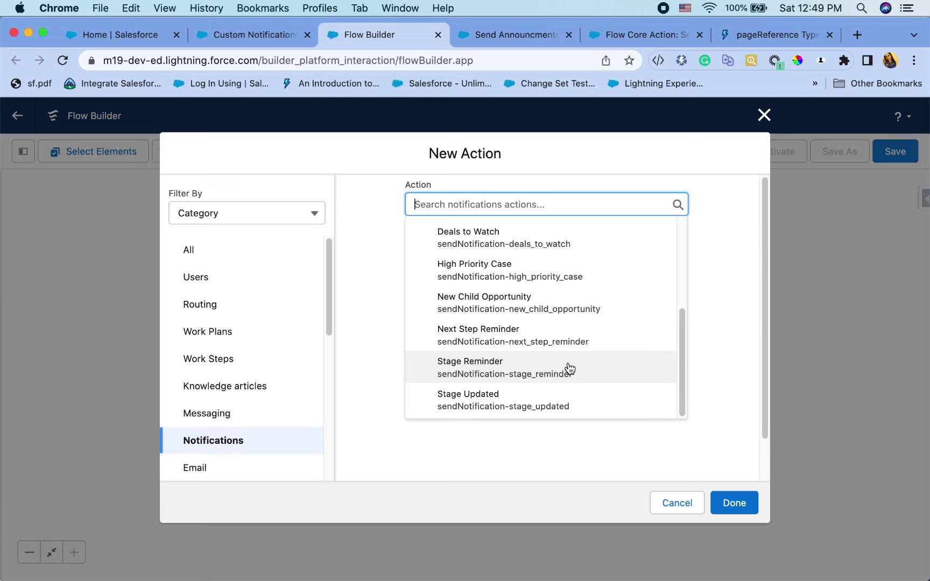
scroll(568, 369, "up", 5)
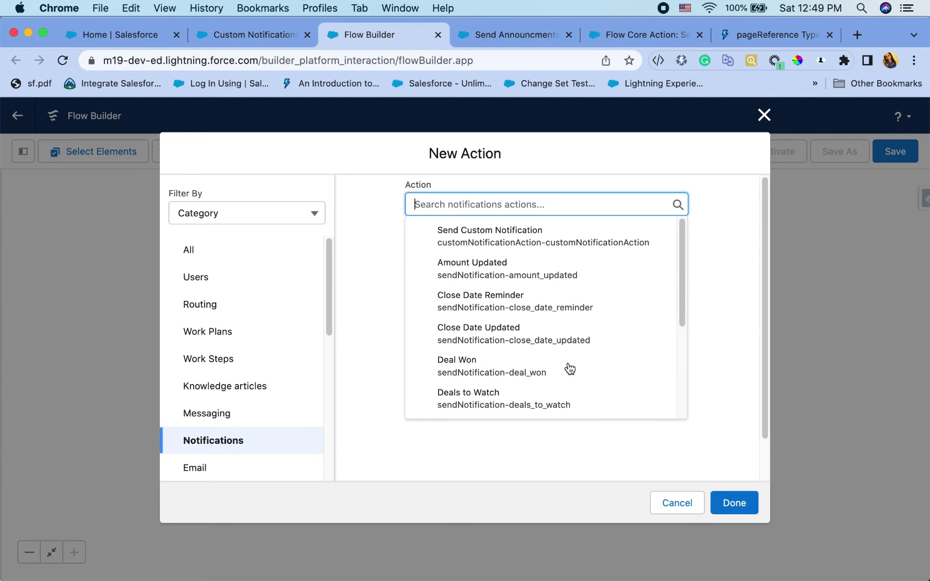
left_click(636, 242)
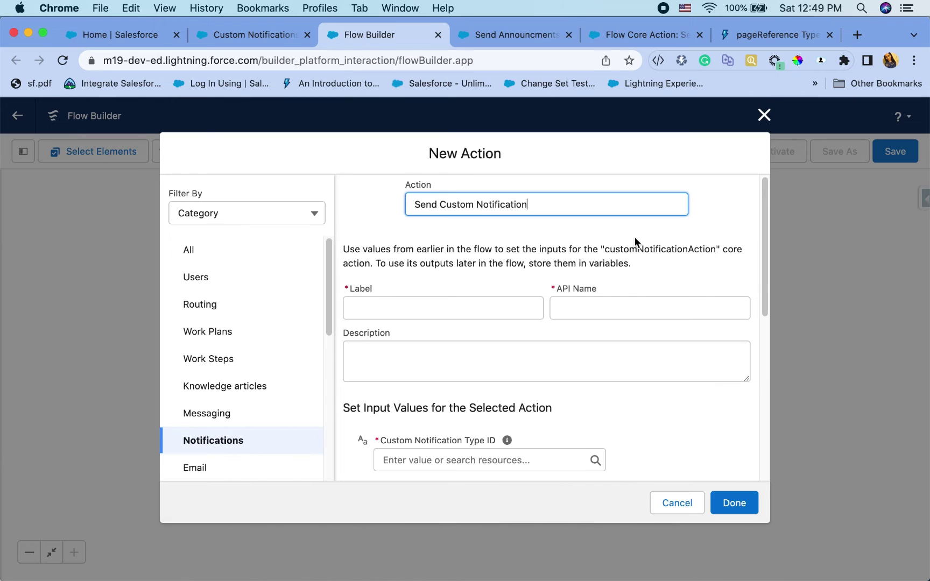
- Name the action 'Send Announcements Notifications' and set its Custom Notification Type ID to the looked-up record's Id
left_click(491, 316)
type("Send")
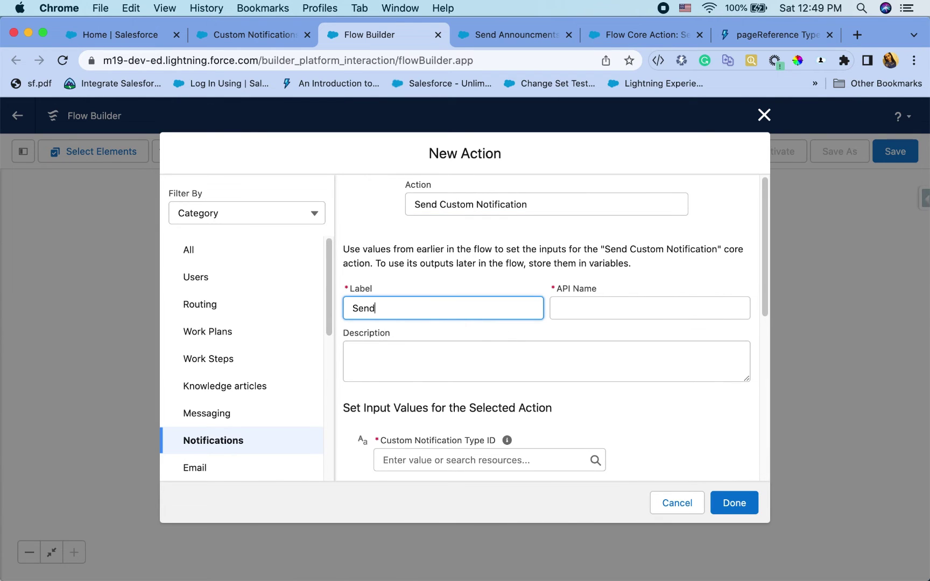
type(" Announcements Notifications")
scroll(484, 426, "down", 3)
left_click(522, 388)
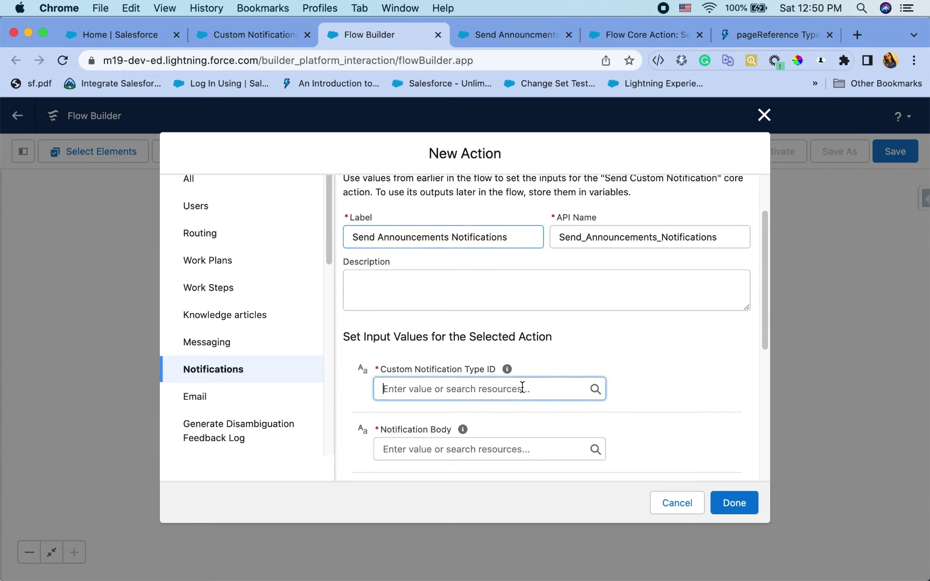
left_click(548, 368)
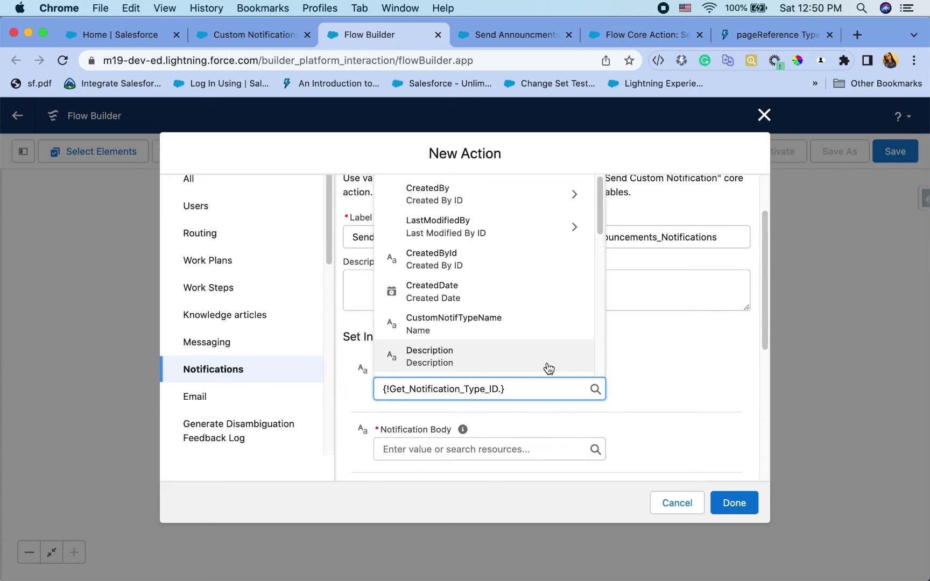
type(".Id")
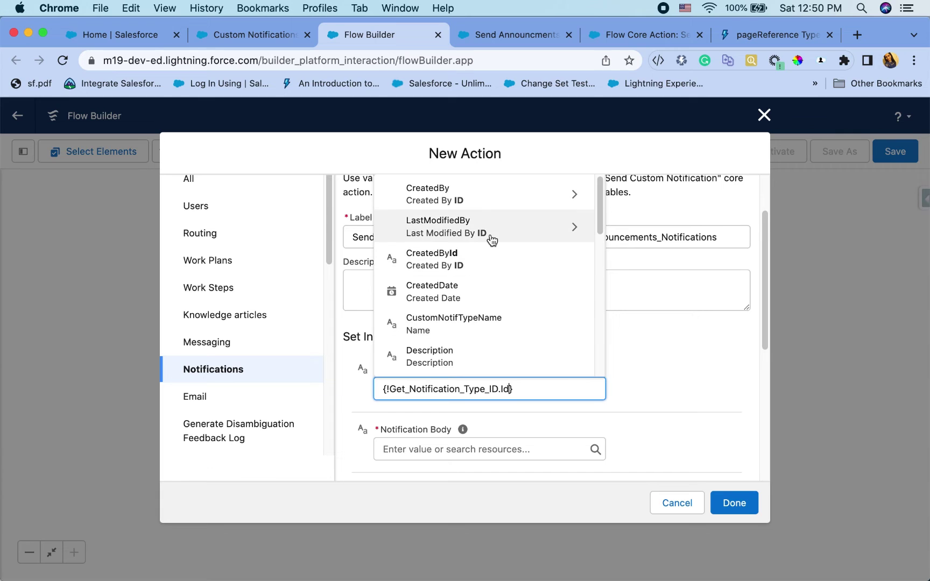
scroll(490, 311, "down", 2)
scroll(489, 311, "down", 5)
left_click(469, 323)
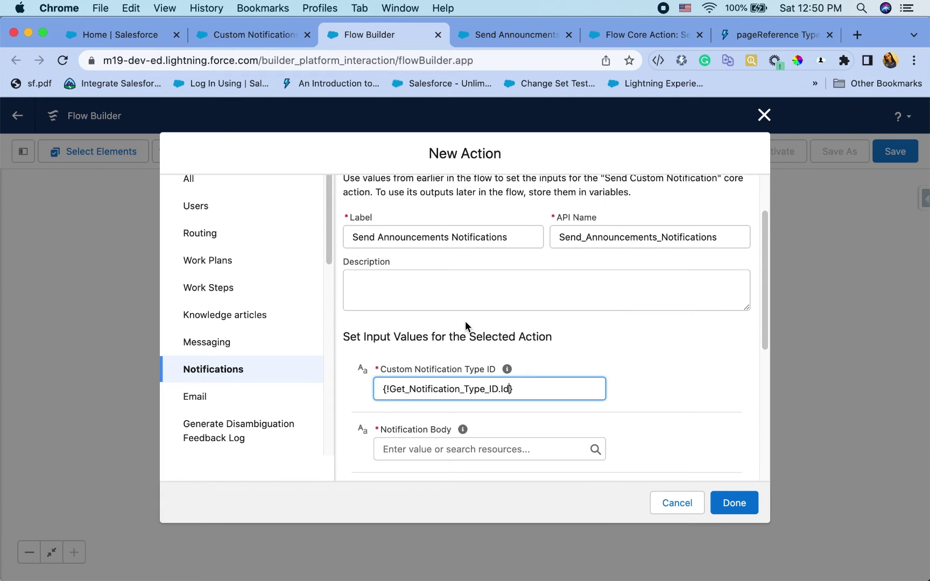
- Set the notification Body to {!Body} and the Title to {!Subject}
scroll(554, 414, "down", 2)
left_click(542, 388)
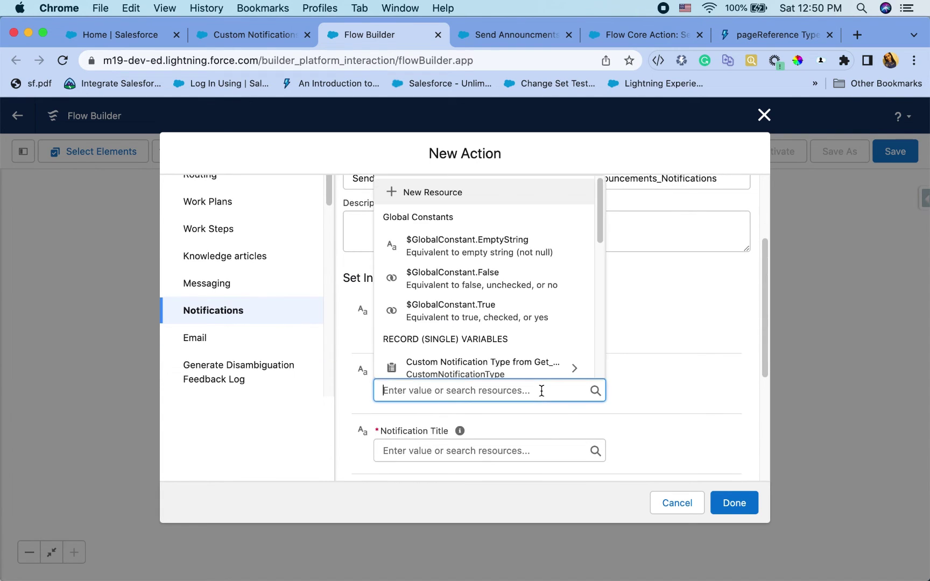
type("bo")
left_click(518, 365)
scroll(519, 392, "down", 2)
left_click(490, 410)
type("t")
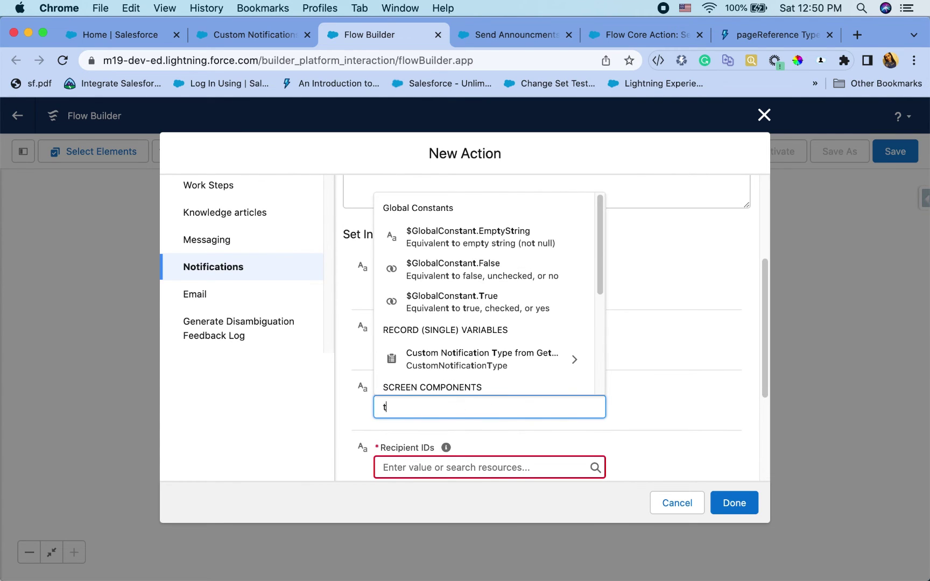
key("BackSpace")
type("su")
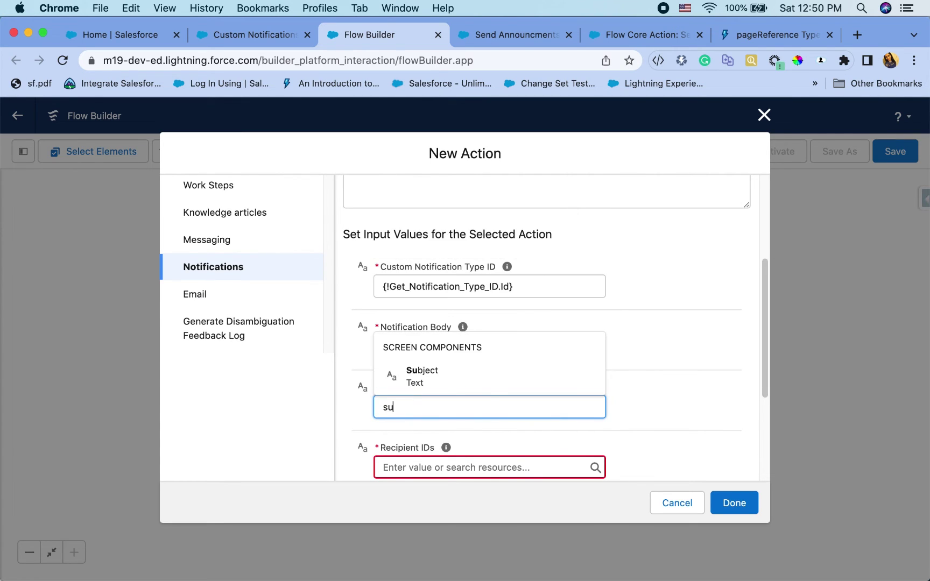
left_click(482, 385)
left_click(662, 415)
- Set Recipient IDs to {!User.recordIds}
scroll(664, 414, "down", 3)
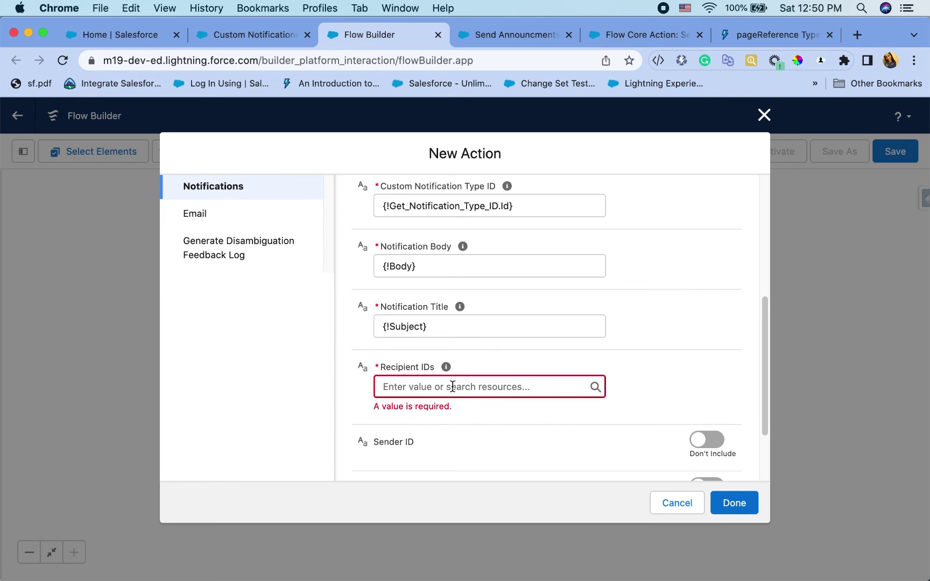
left_click(470, 386)
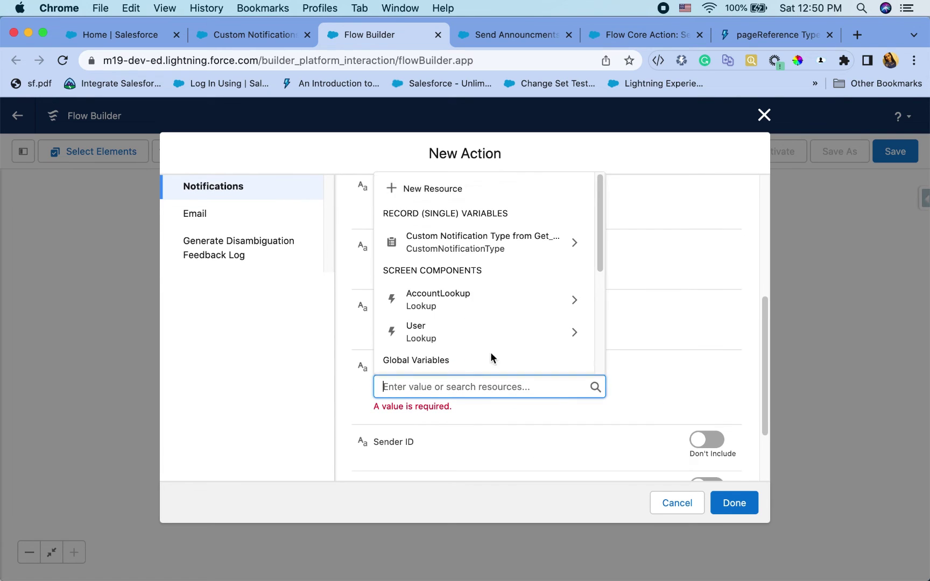
left_click(517, 340)
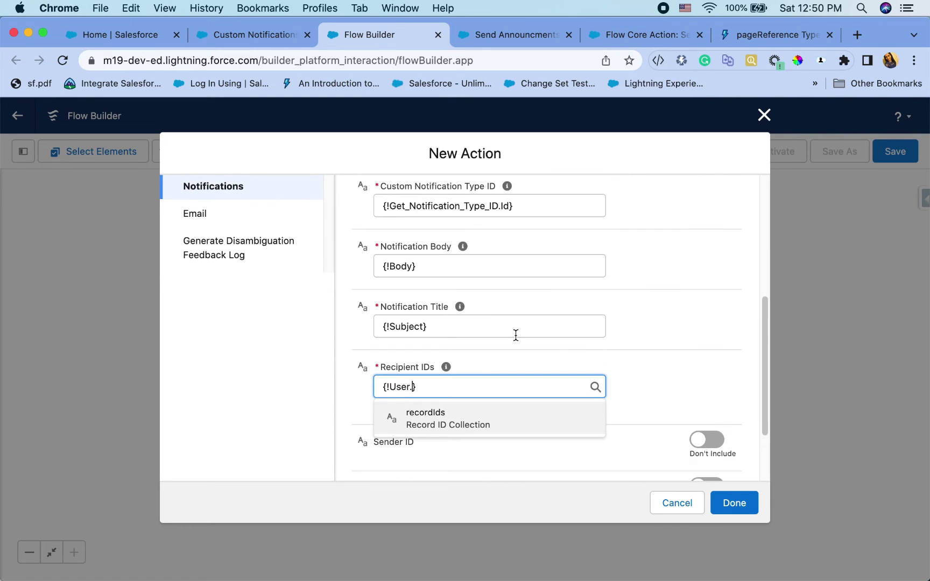
left_click(470, 420)
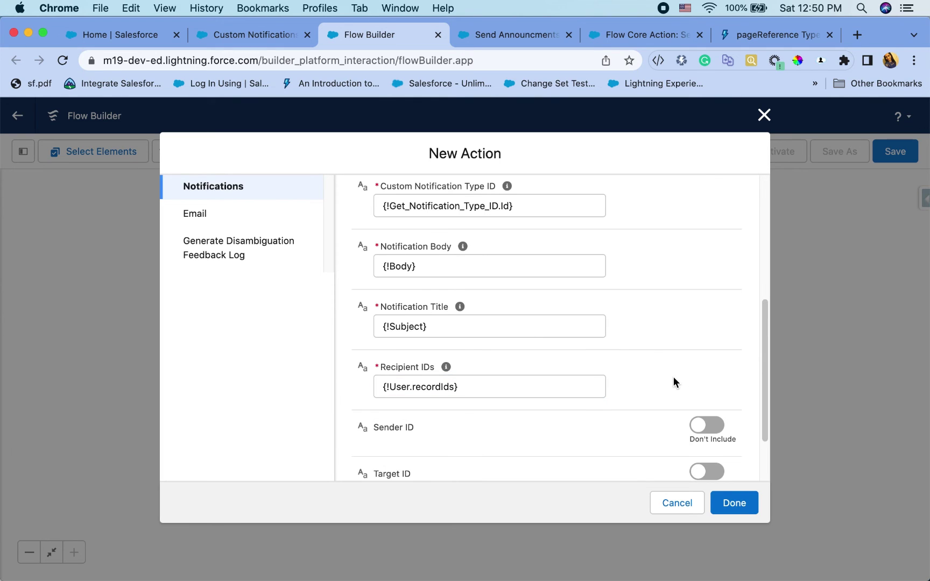
- Include Target ID as {!AccountLookup.recordId} and finish the action
scroll(586, 394, "down", 3)
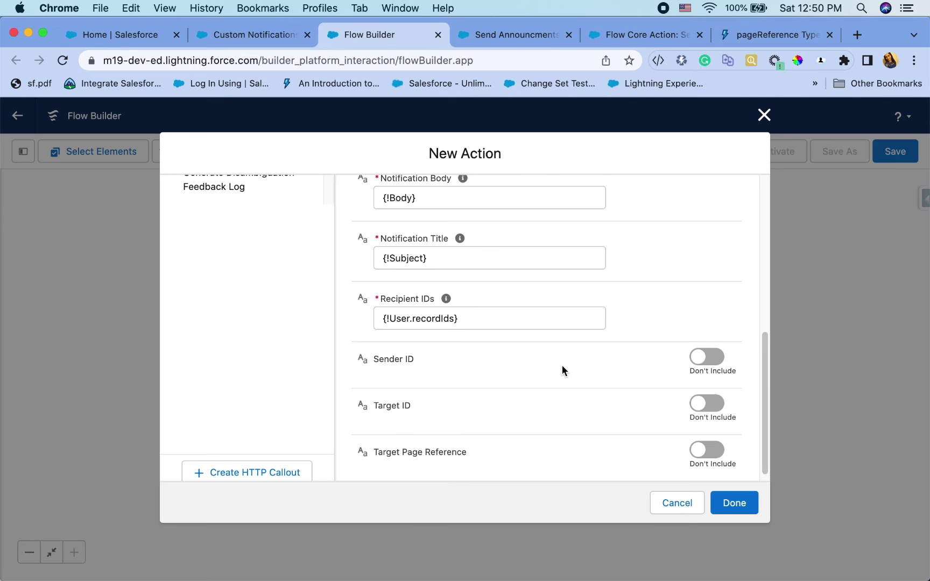
scroll(562, 366, "down", 1)
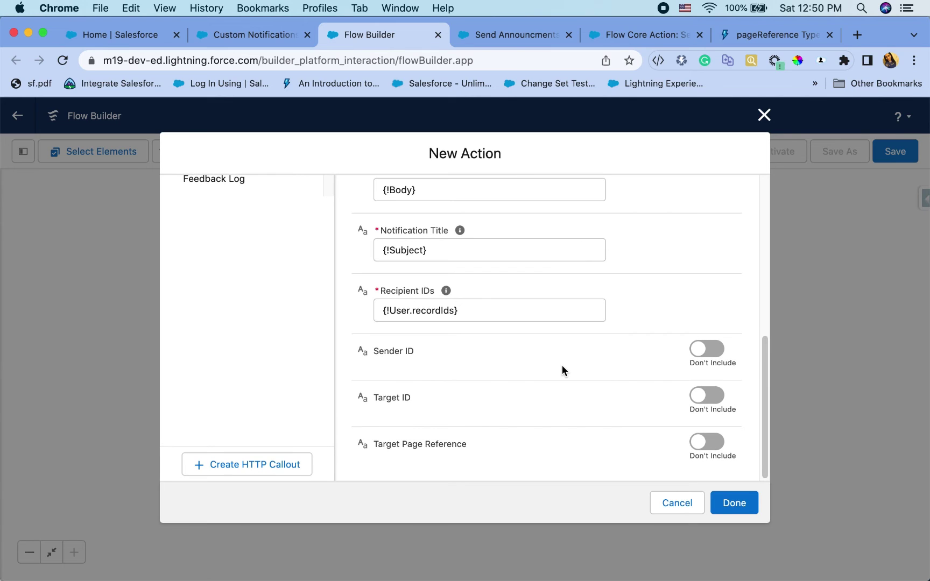
left_click(709, 396)
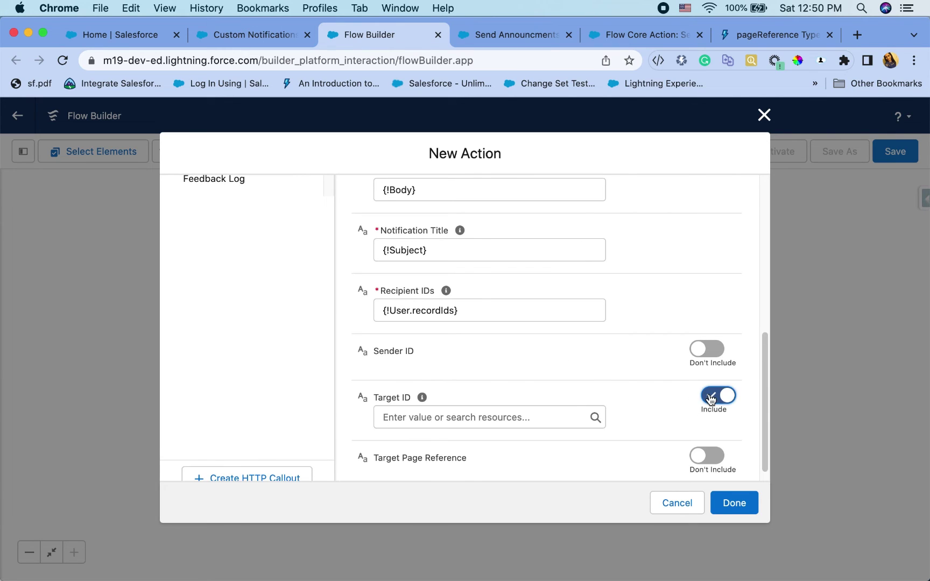
left_click(473, 414)
scroll(521, 380, "down", 3)
left_click(573, 293)
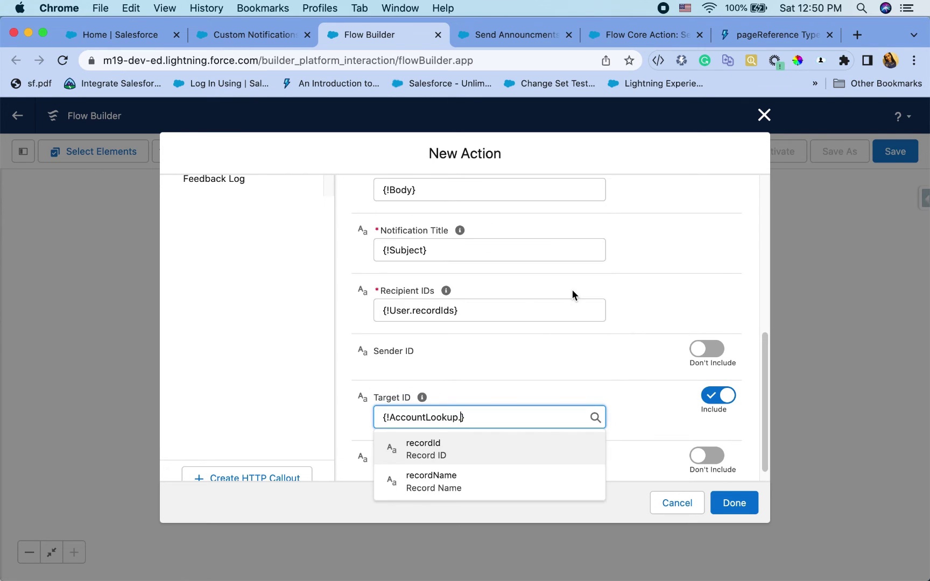
left_click(495, 453)
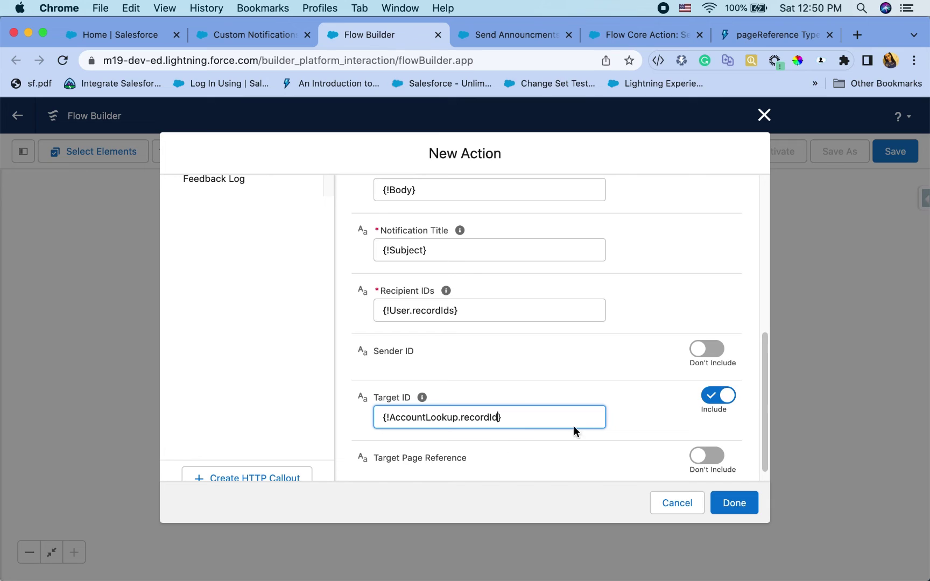
left_click(632, 416)
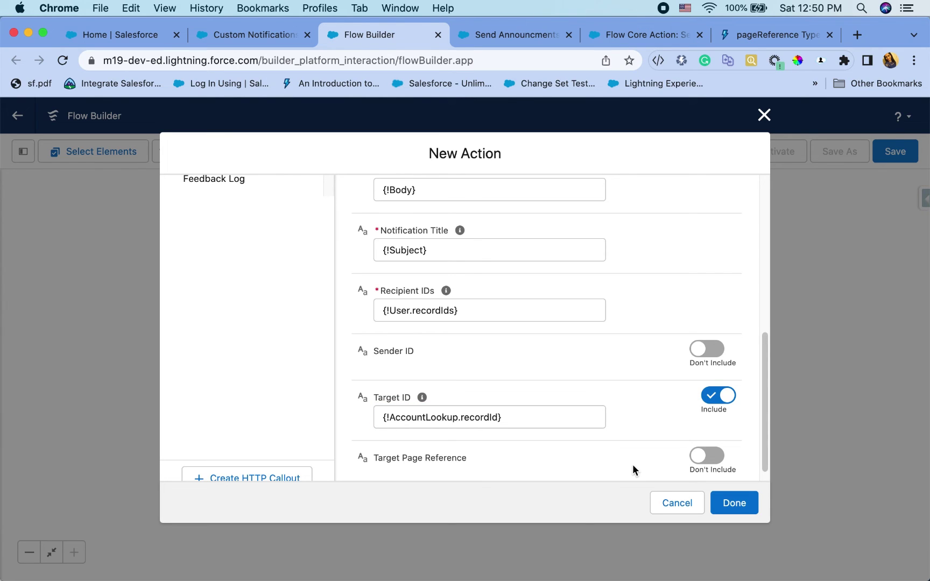
scroll(656, 431, "down", 1)
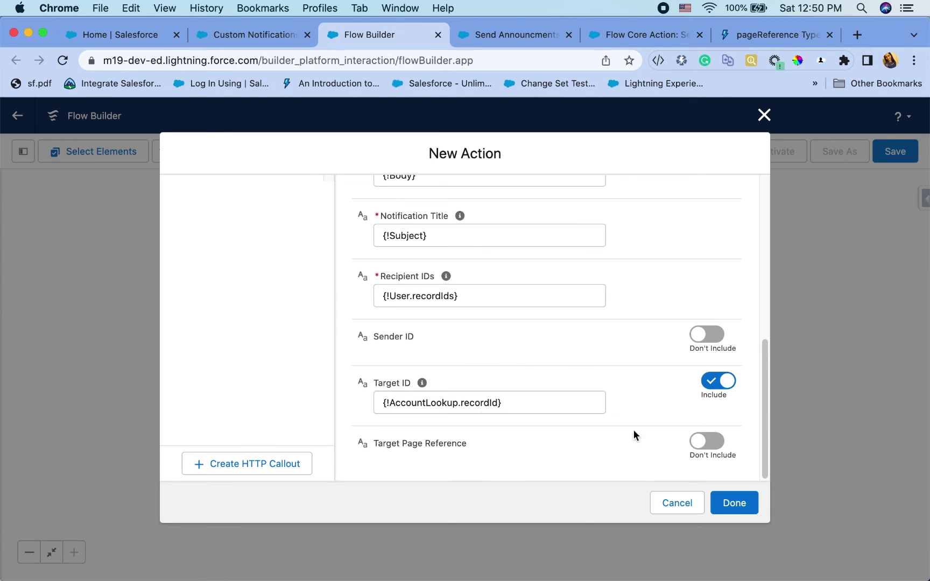
left_click(733, 508)
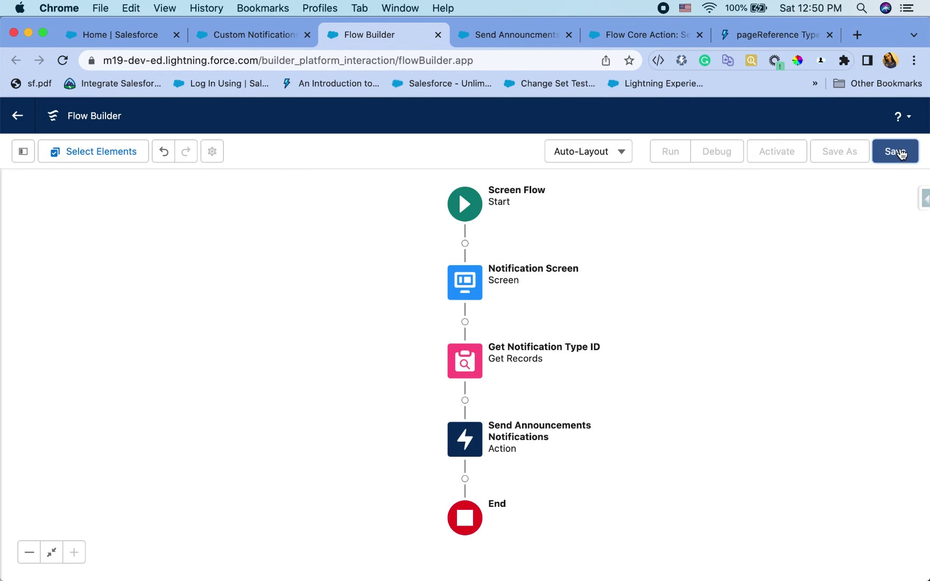
- Save the flow under its new label, letting the API name fill in
left_click(894, 152)
type("Custom Notification Screen YT")
left_click(727, 430)
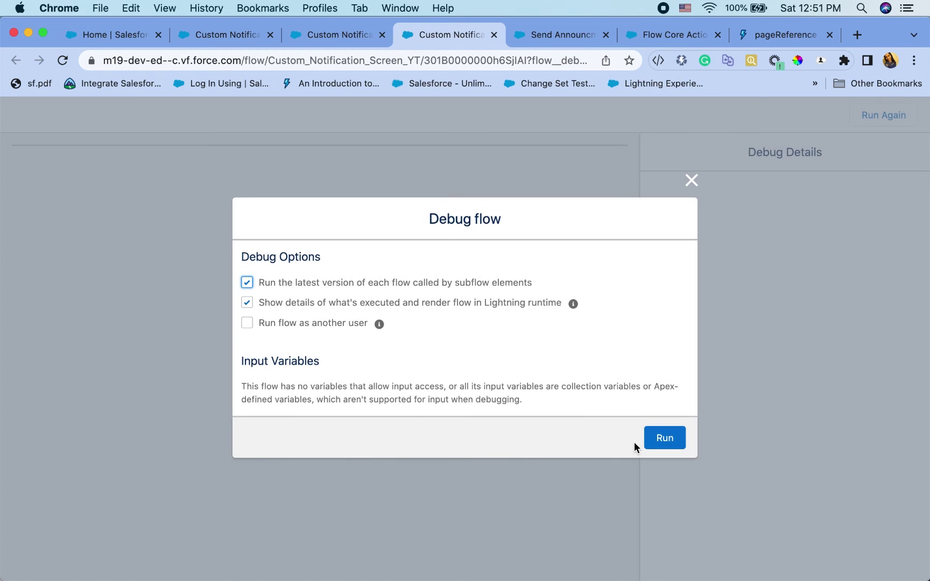
- Debug the flow with subject ALERT, the test announcement body, Edge Communications, and the running user
left_click(661, 438)
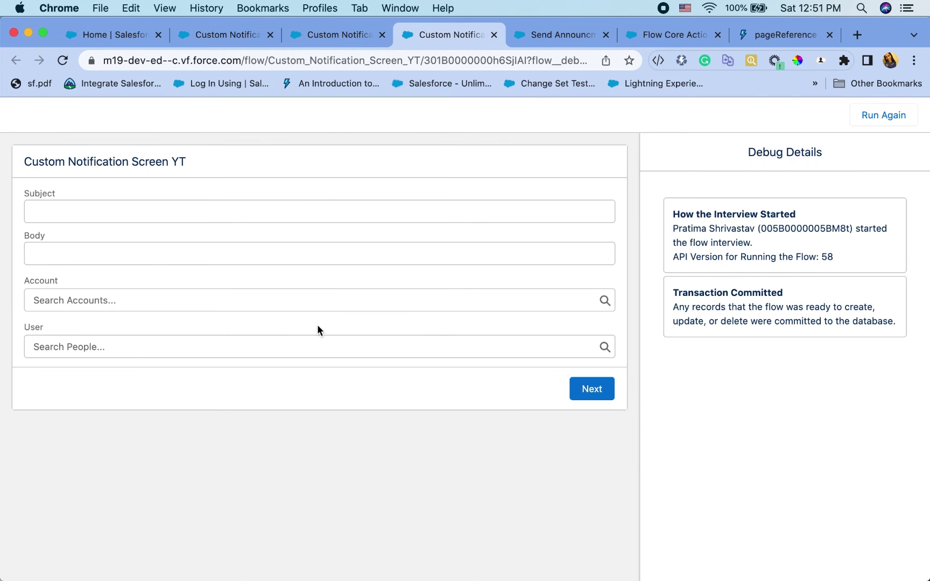
left_click(226, 214)
type("ALERT")
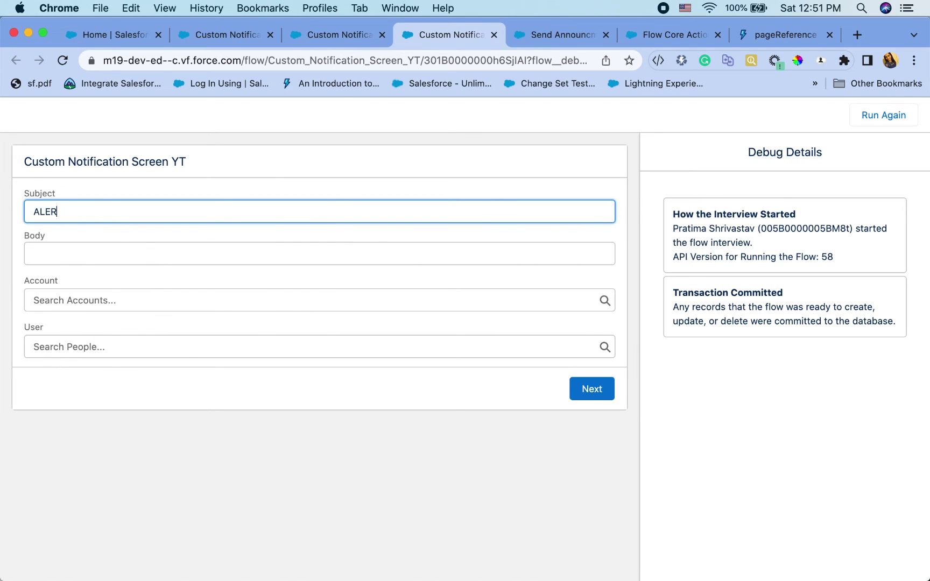
left_click(216, 250)
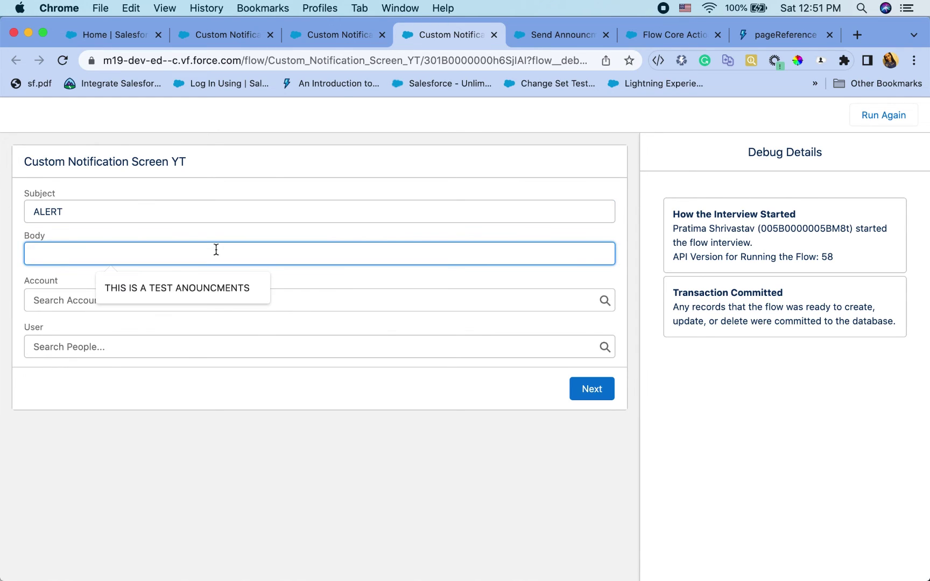
left_click(213, 288)
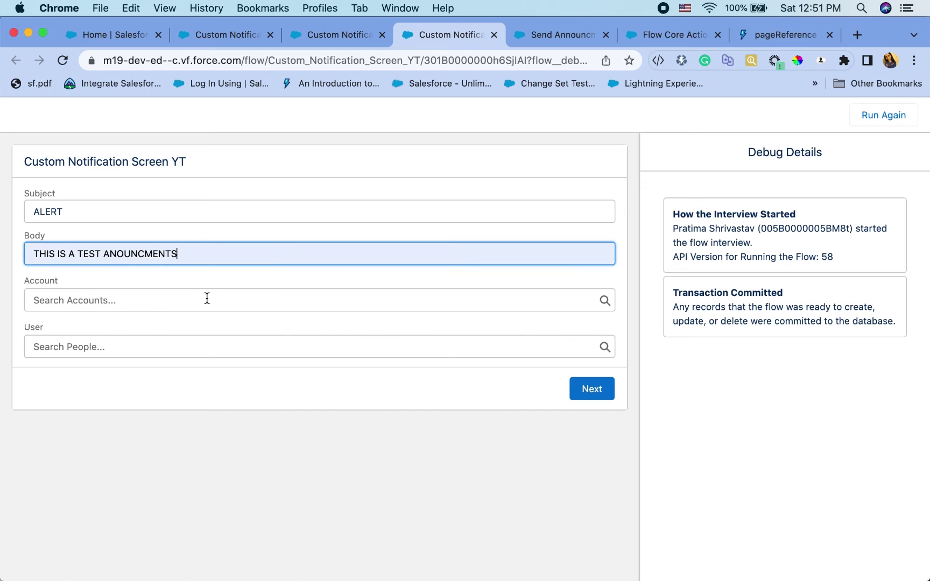
left_click(175, 304)
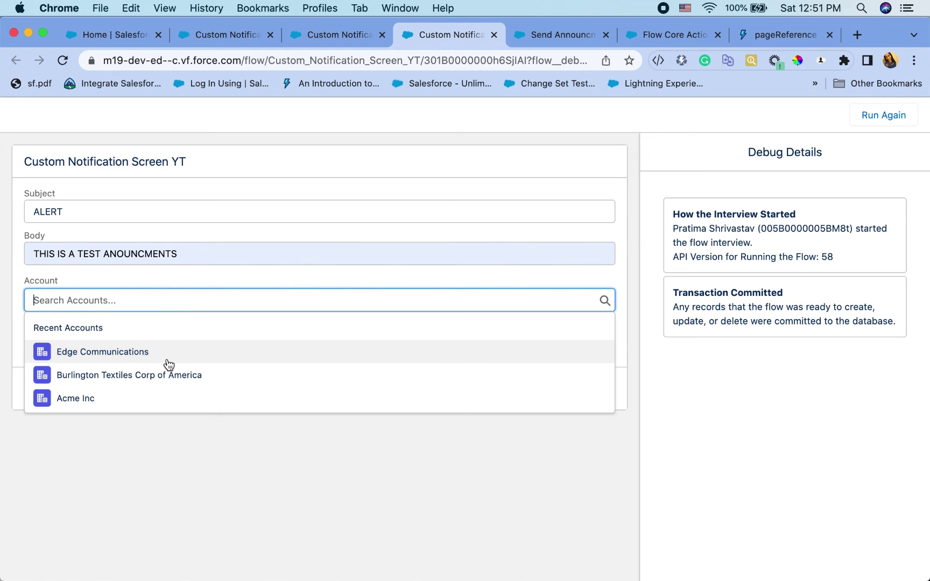
left_click(169, 361)
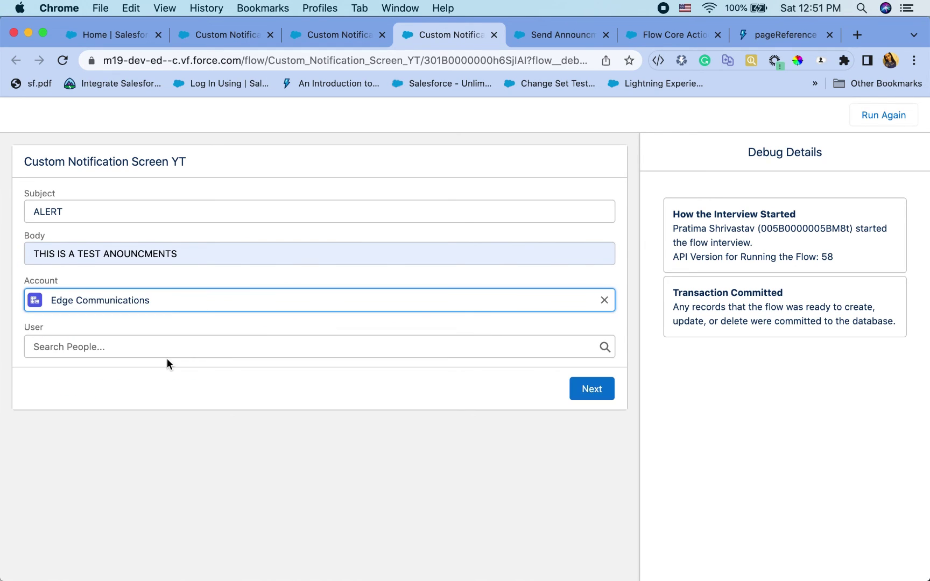
left_click(202, 355)
left_click(143, 398)
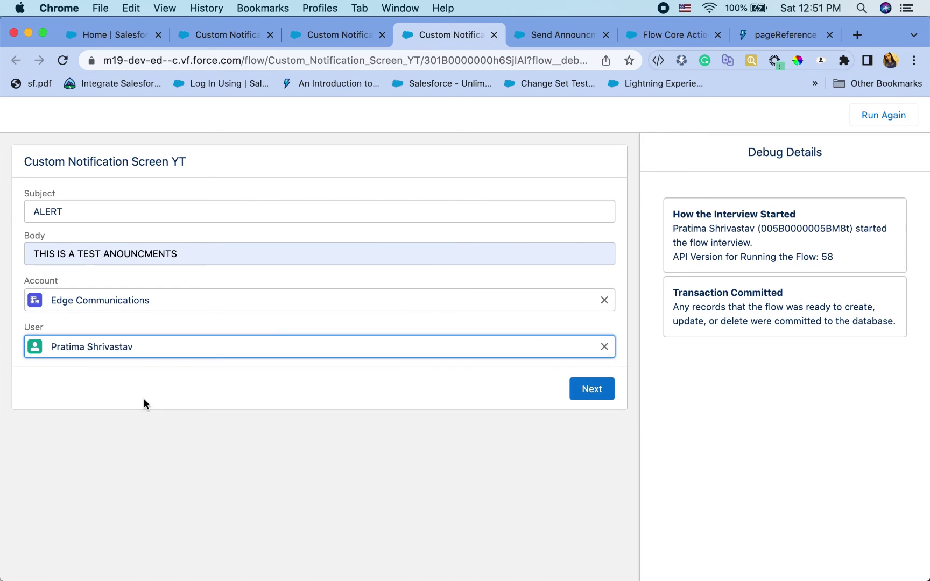
left_click(583, 389)
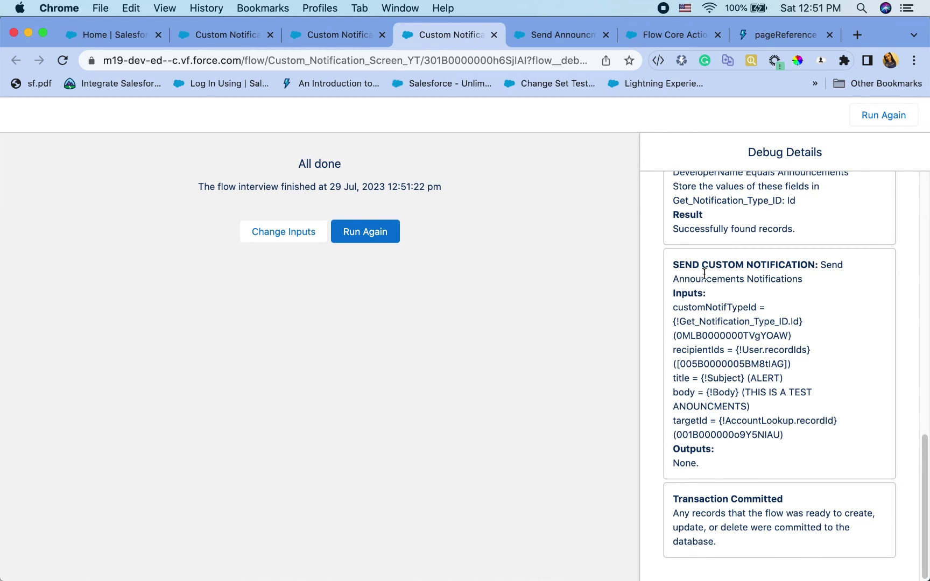
- Select the notification type, recipient and target account IDs in the debug details
double_click(705, 335)
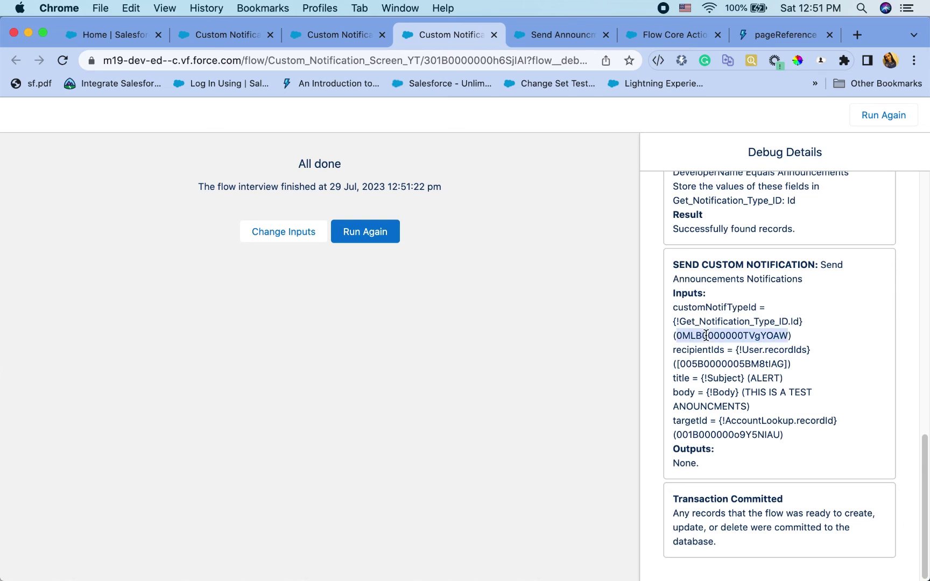
double_click(752, 359)
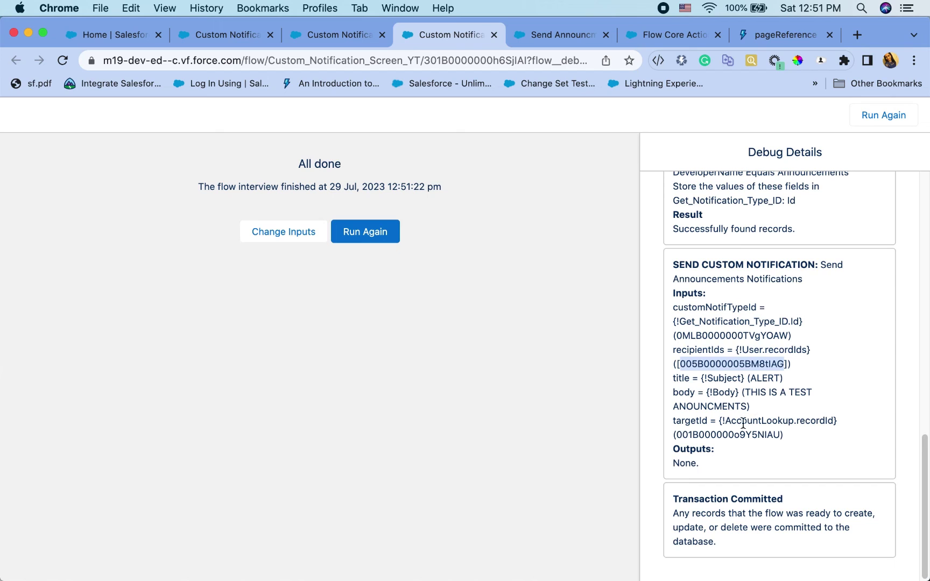
double_click(732, 434)
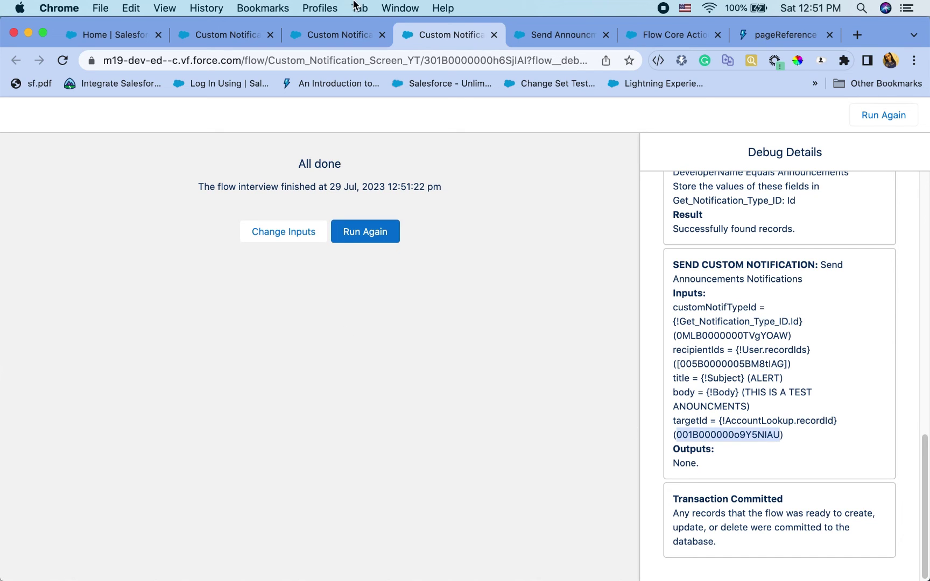
- Open the ALERT notification from the bell to reach its linked Account record
left_click(214, 41)
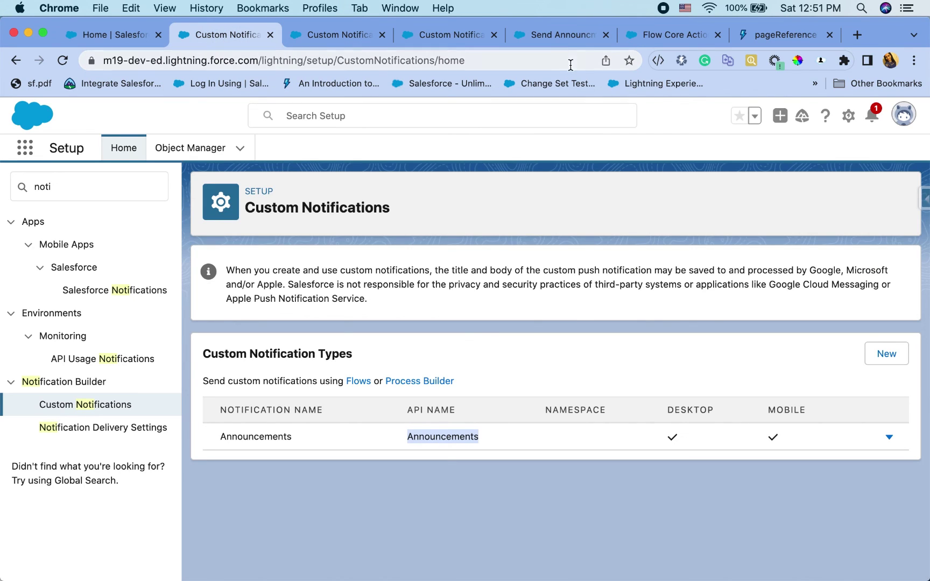
left_click(871, 116)
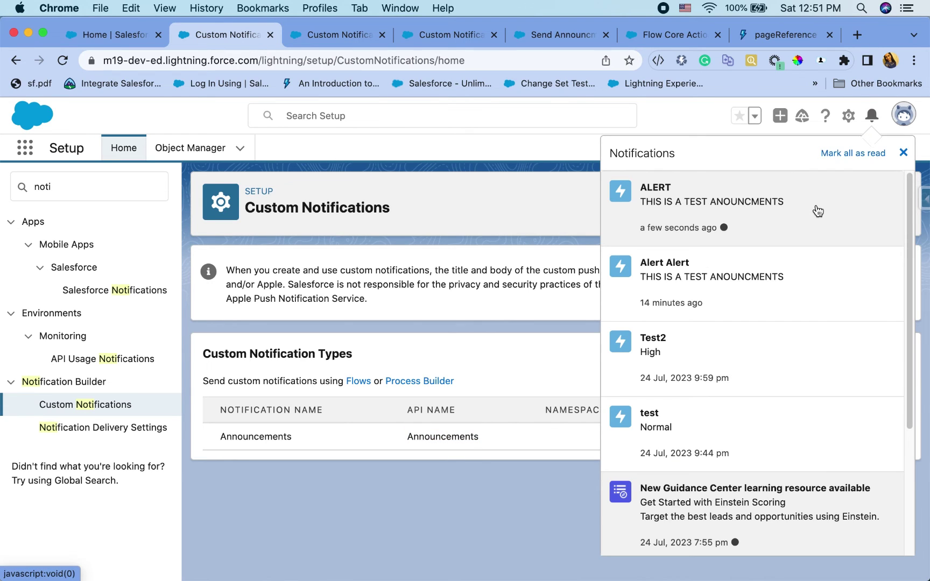
left_click(817, 210)
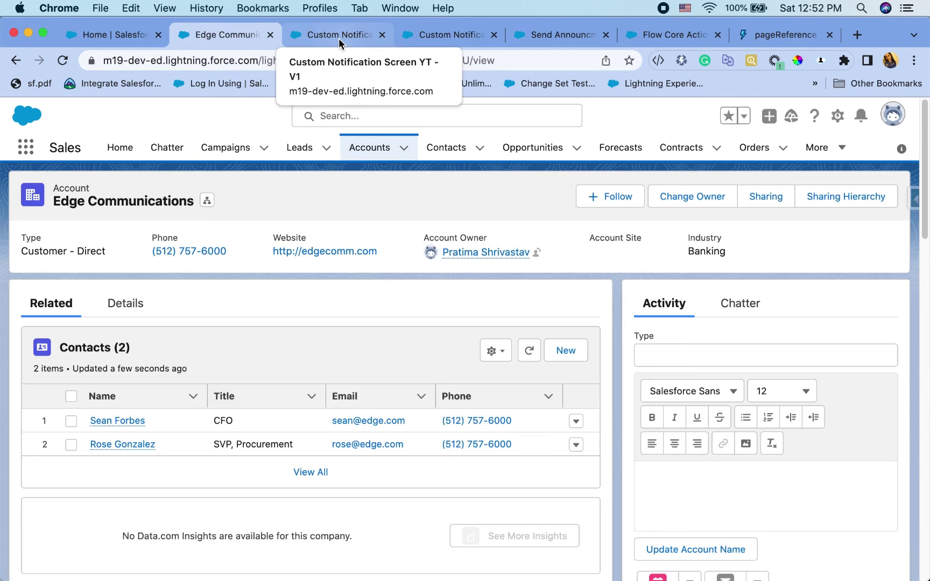
- Edit the notification action to drop Target ID and include Target Page Reference
left_click(339, 37)
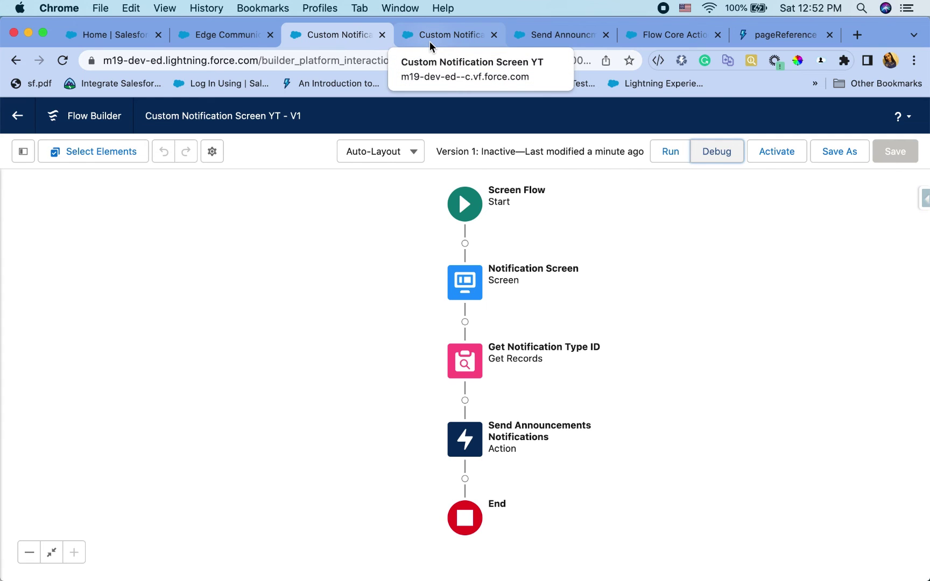
double_click(478, 447)
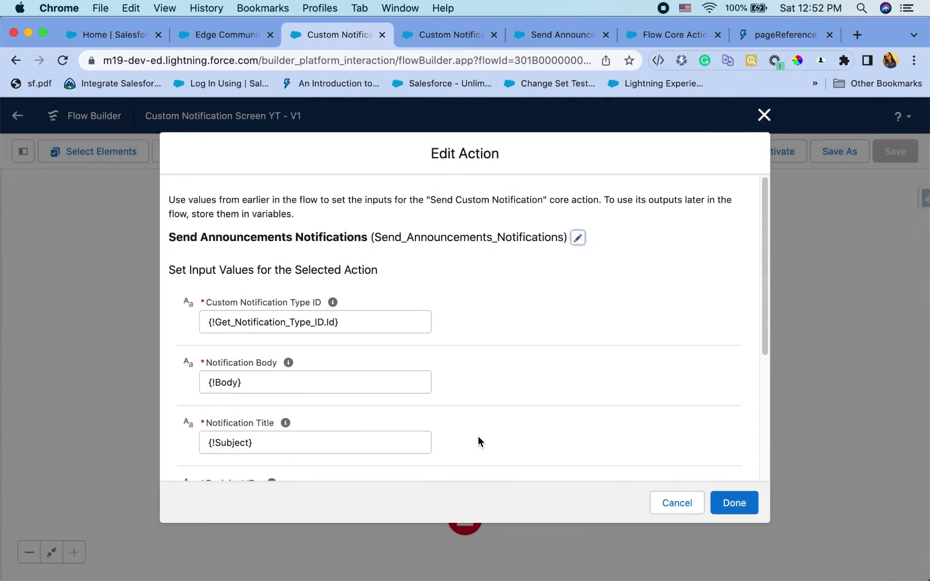
scroll(528, 367, "down", 5)
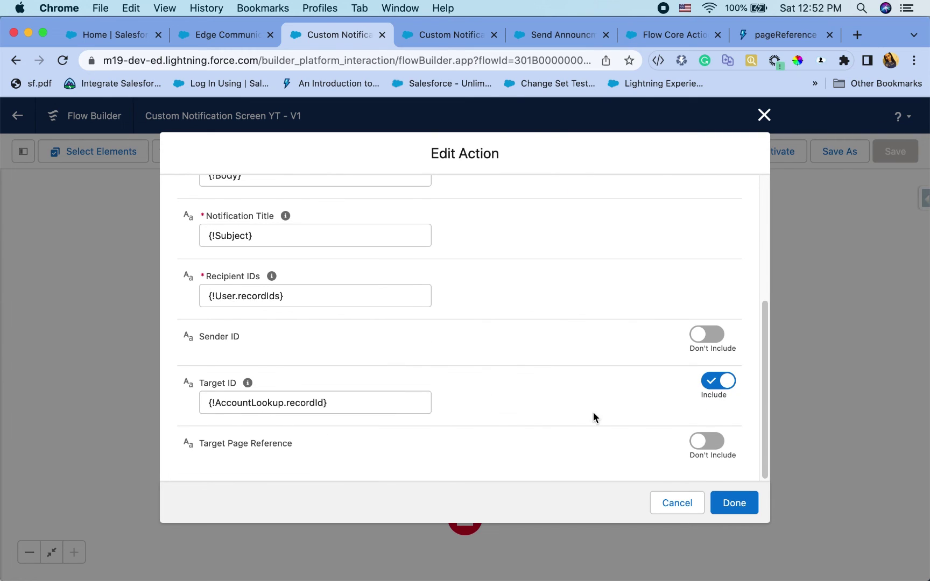
left_click(719, 380)
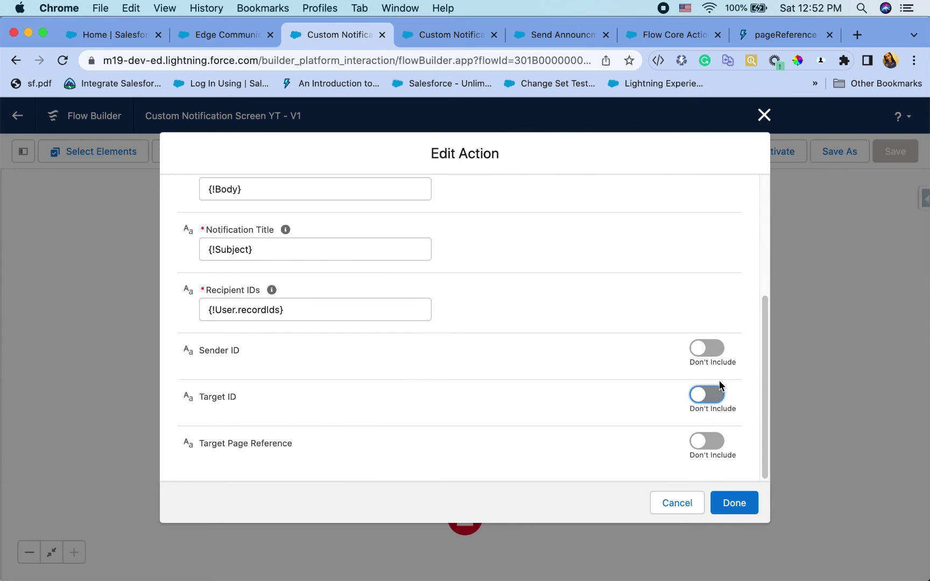
left_click(701, 443)
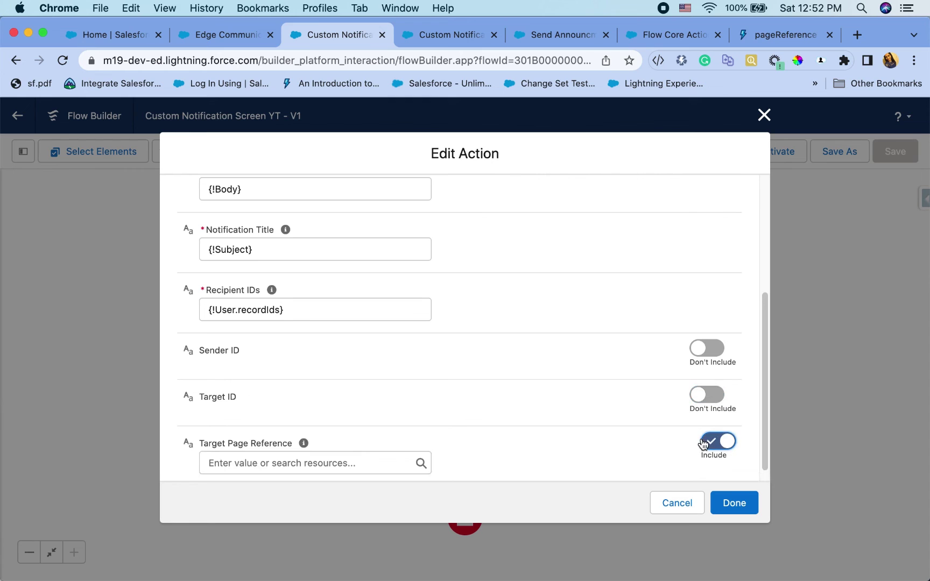
left_click(763, 33)
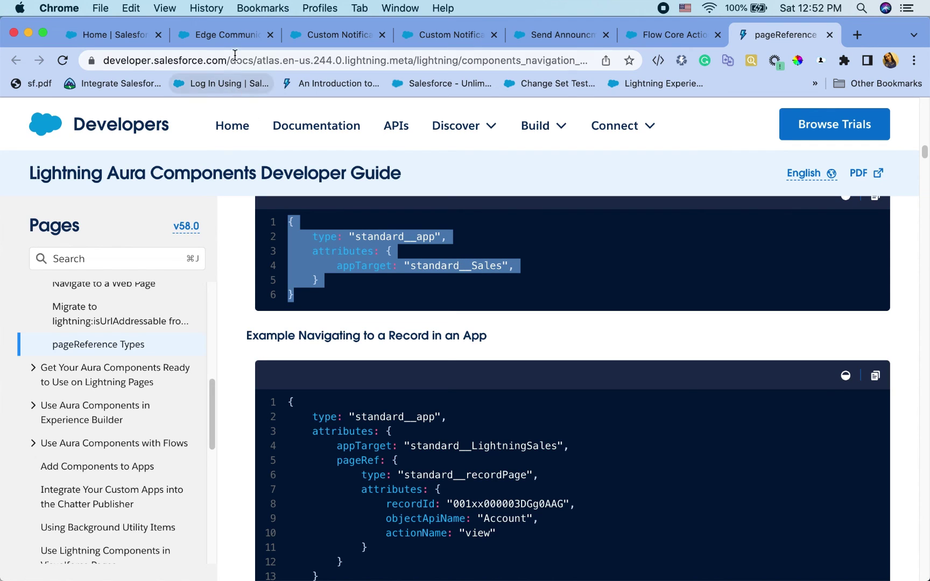
- Paste the standard__Sales page reference code into Target Page Reference and save the flow
left_click(334, 35)
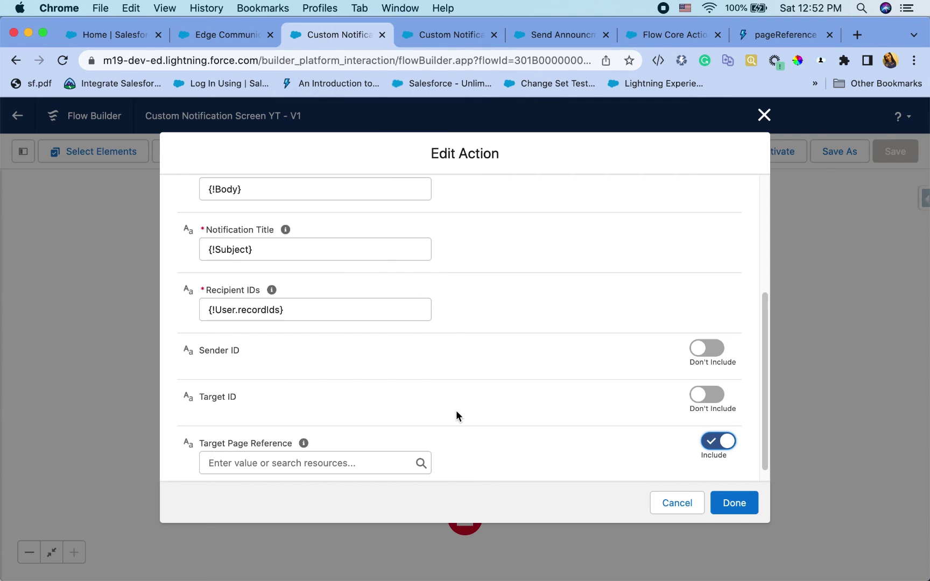
left_click(377, 463)
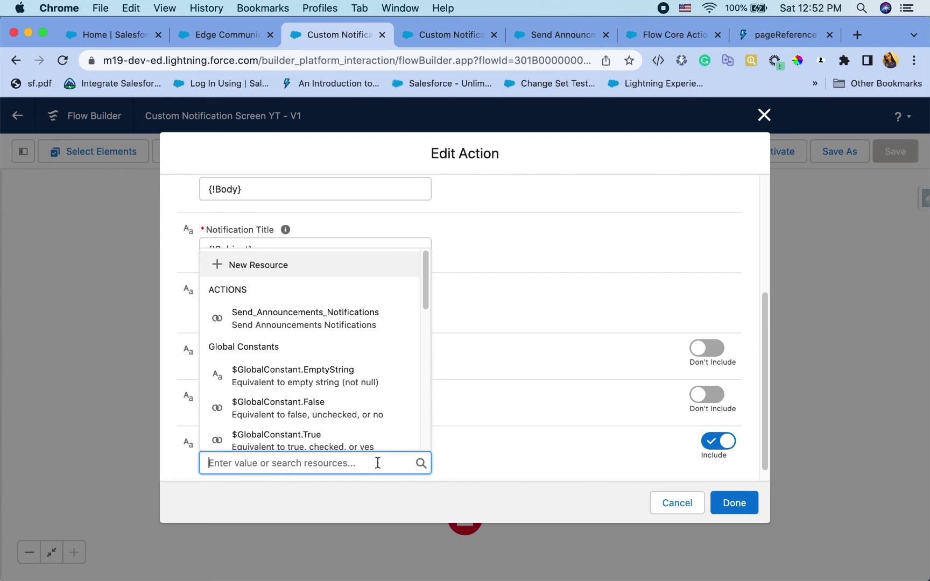
key("super+v")
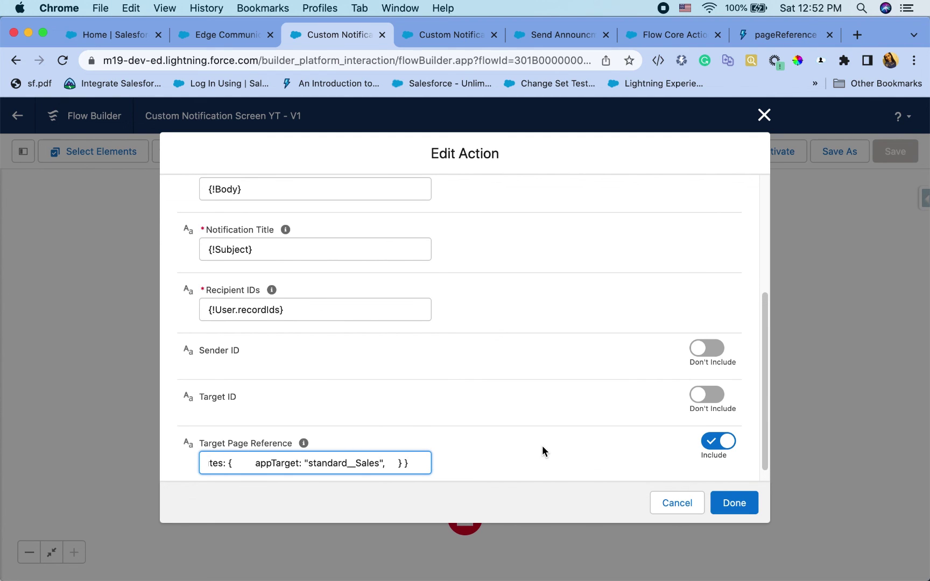
scroll(541, 447, "down", 1)
left_click(735, 503)
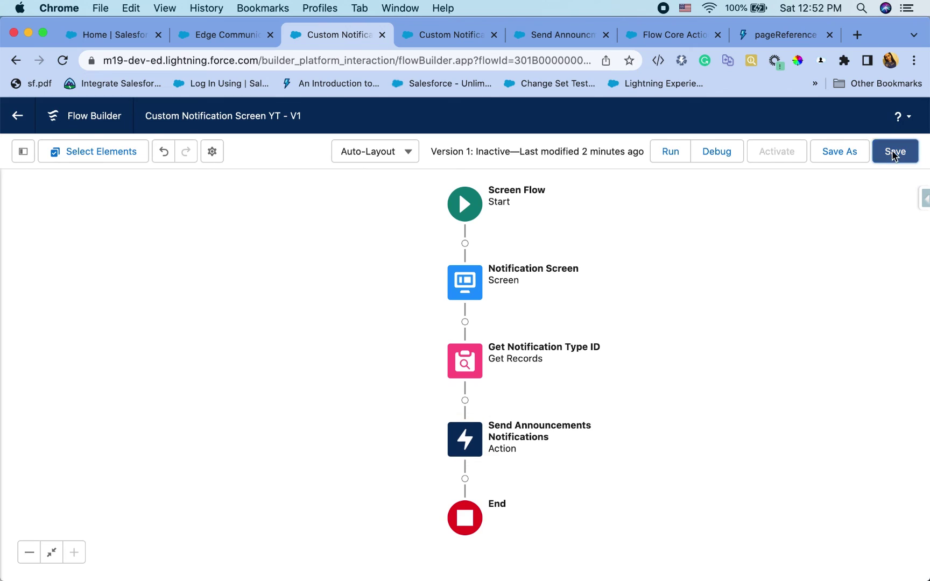
left_click(893, 154)
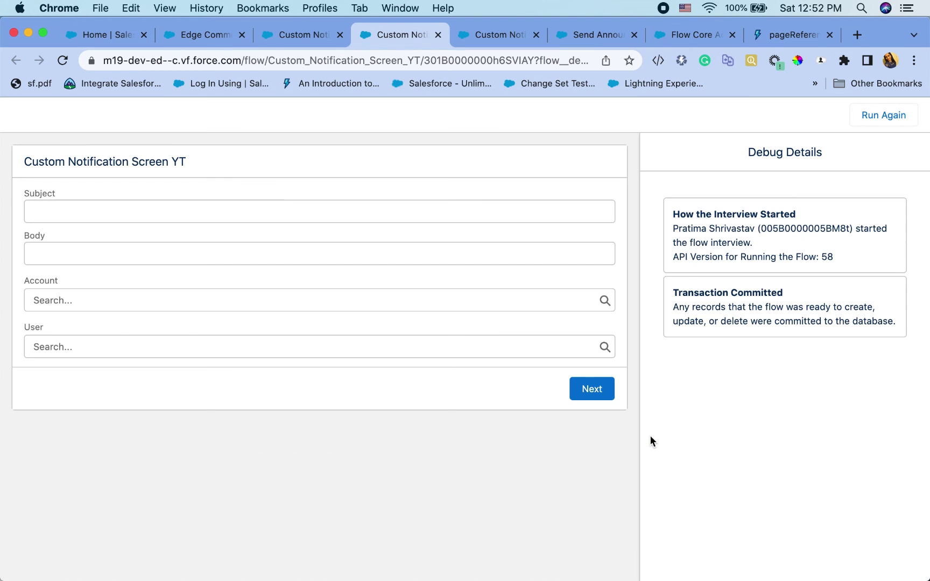
- Debug-run the flow with subject Hello Contact, the test body, Edge Communications, and the recipient user
left_click(232, 209)
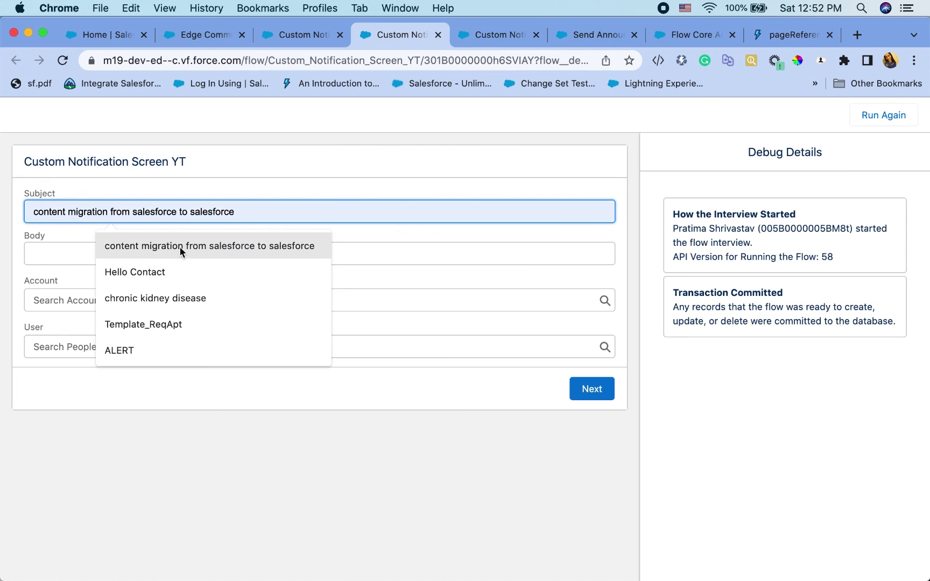
left_click(157, 269)
left_click(191, 257)
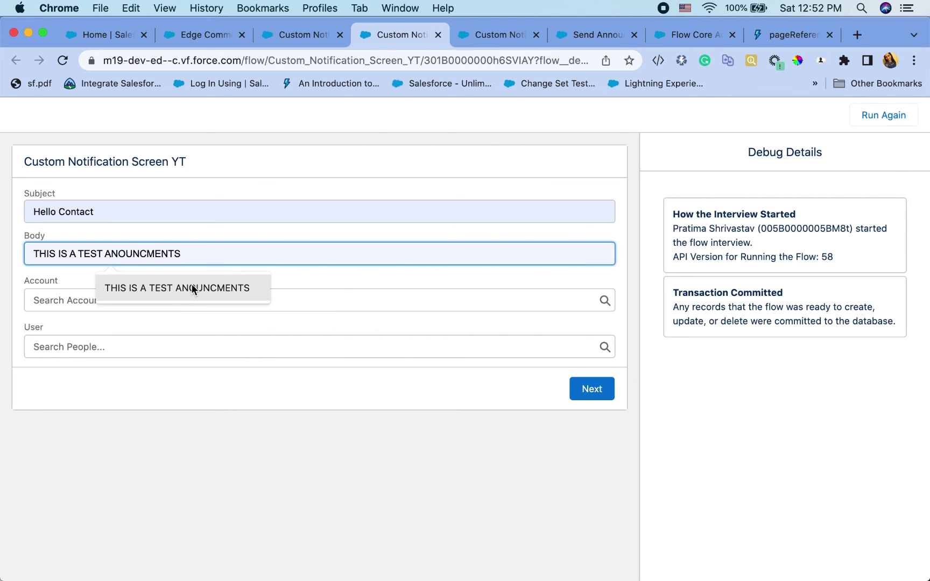
left_click(191, 289)
left_click(178, 307)
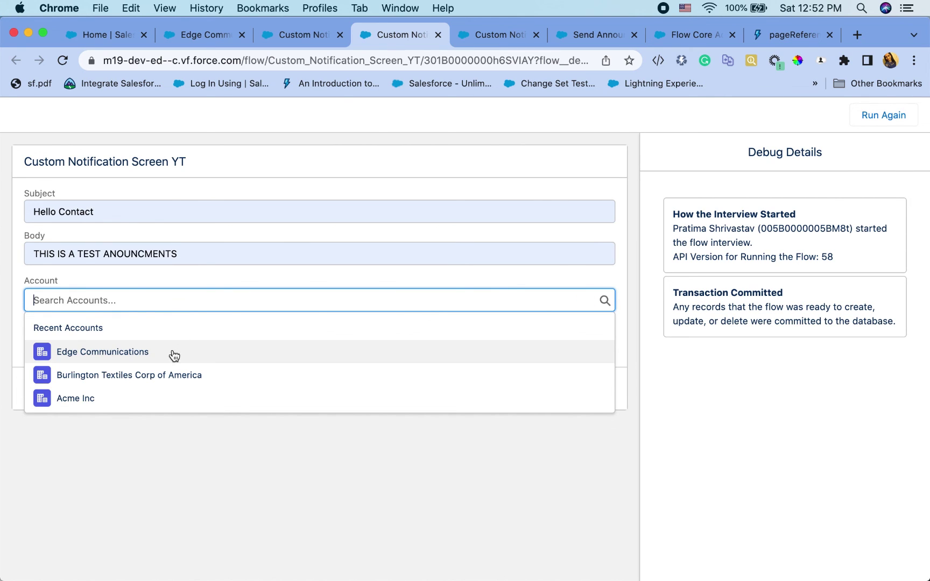
left_click(173, 354)
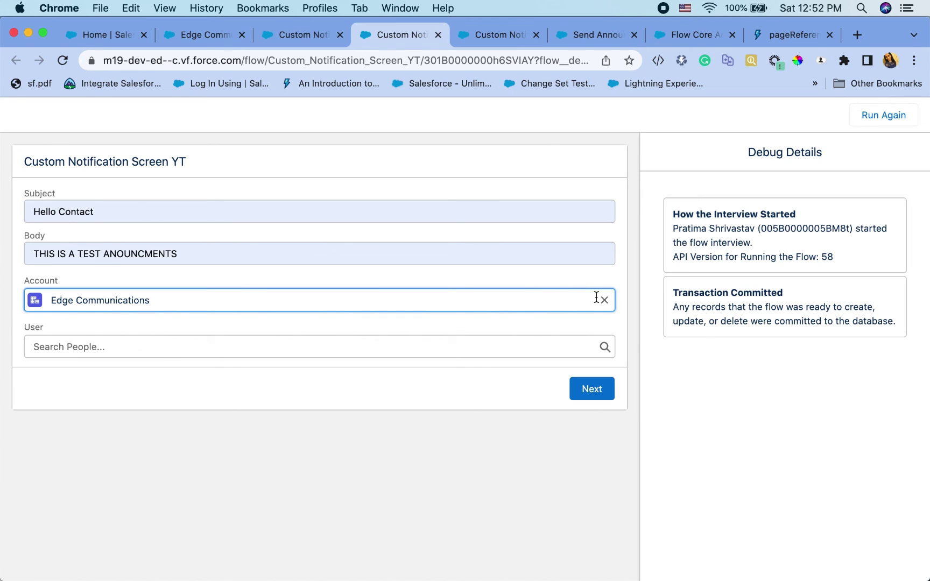
left_click(450, 352)
left_click(379, 395)
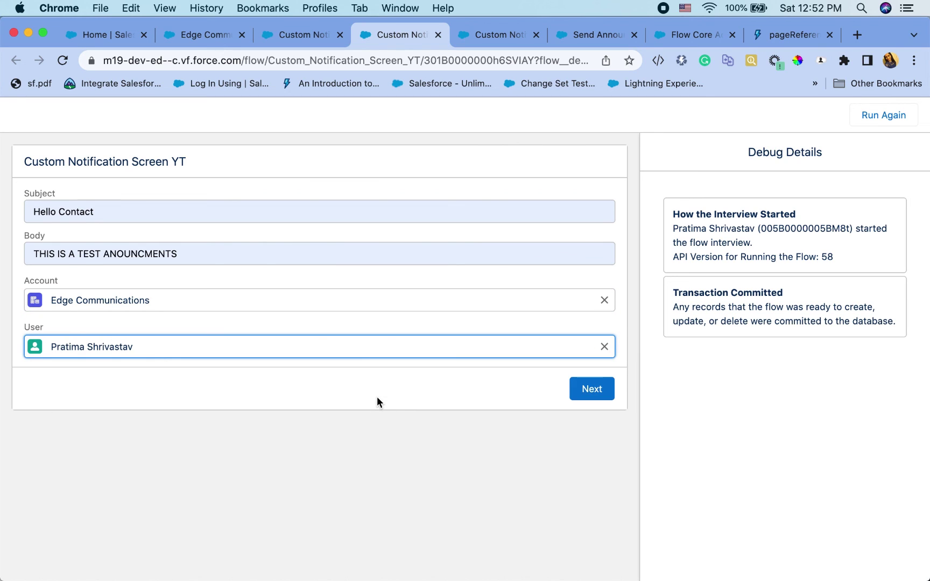
left_click(601, 392)
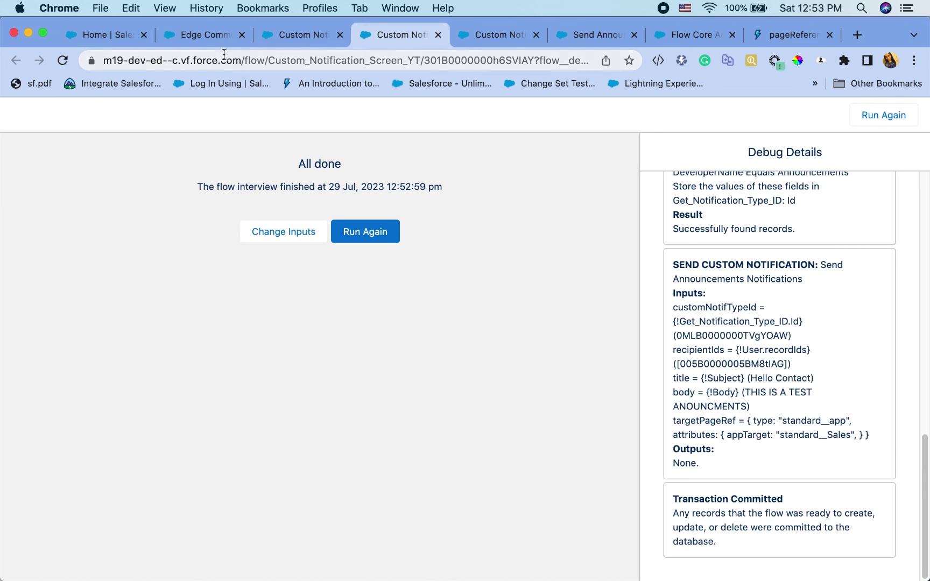
- Switch to the Service app through the App Launcher
left_click(201, 38)
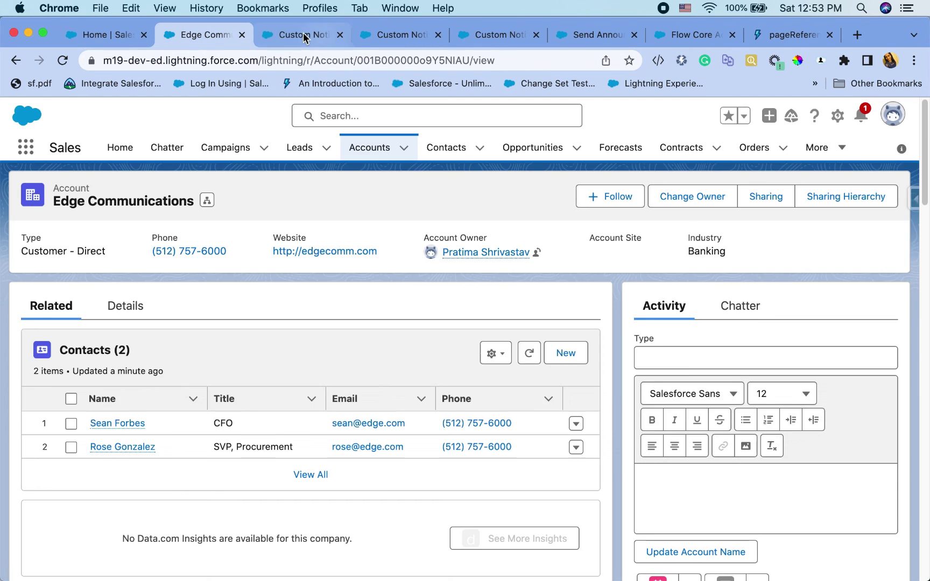
left_click(303, 35)
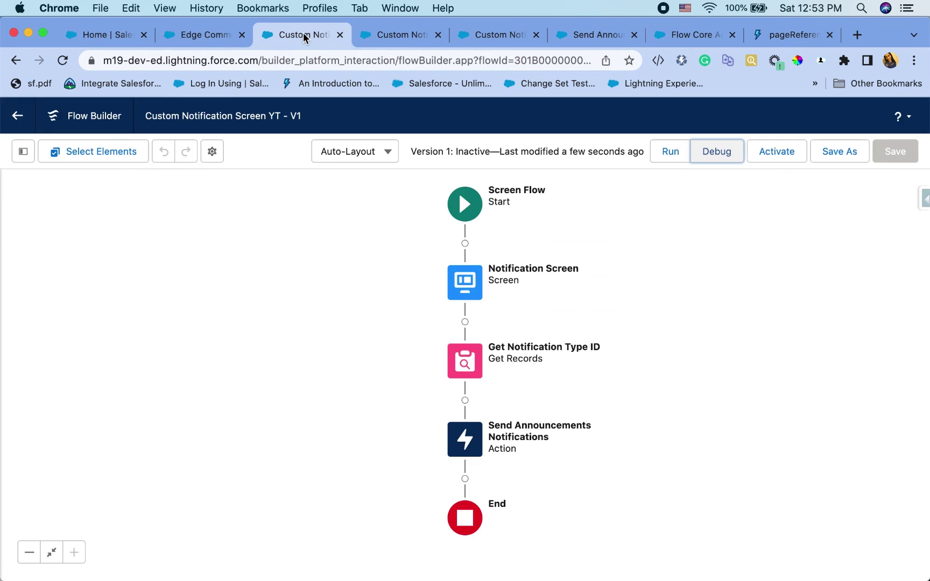
left_click(100, 35)
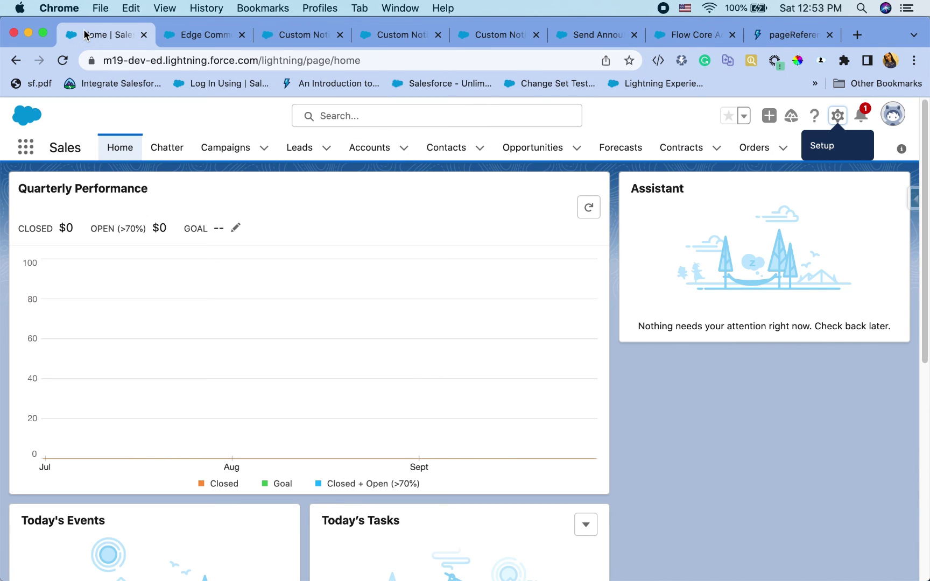
left_click(193, 38)
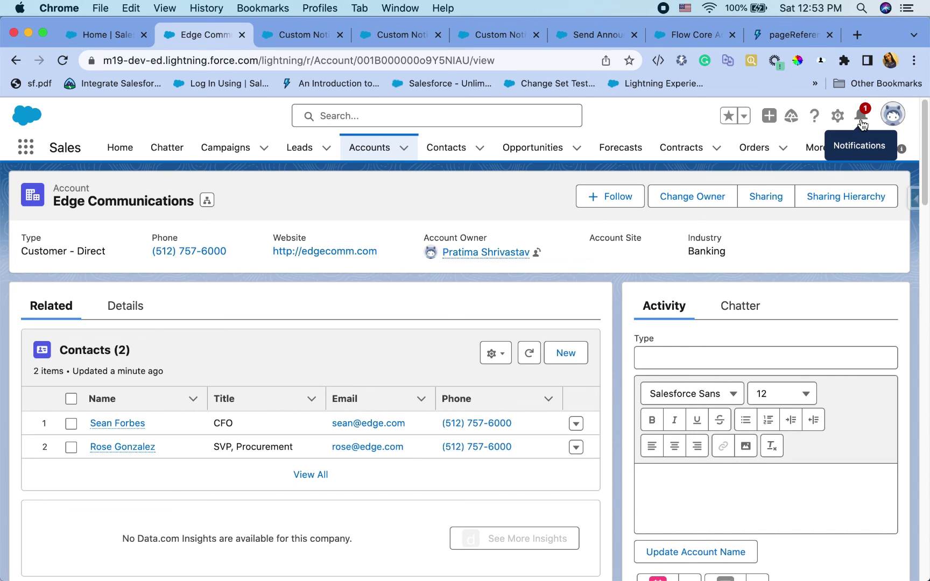
left_click(31, 151)
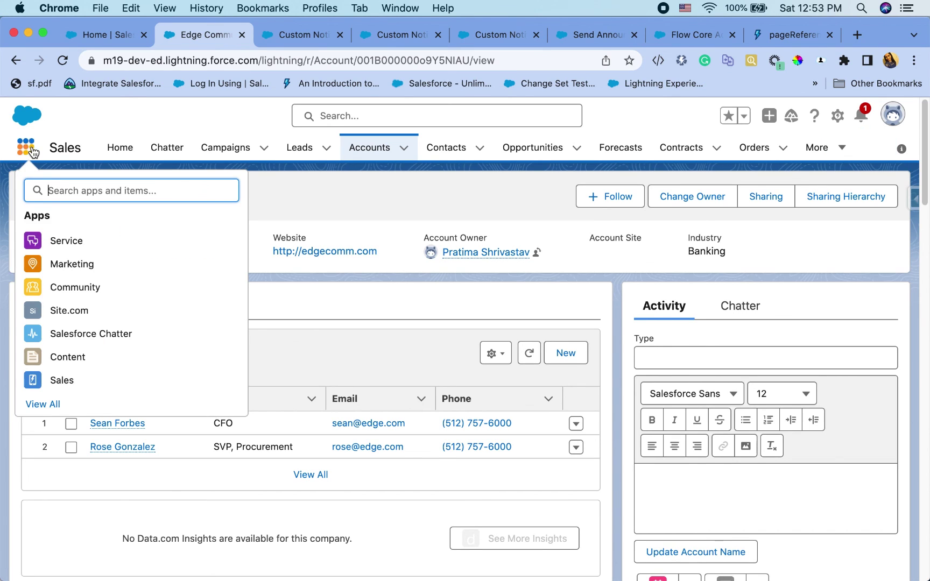
left_click(48, 253)
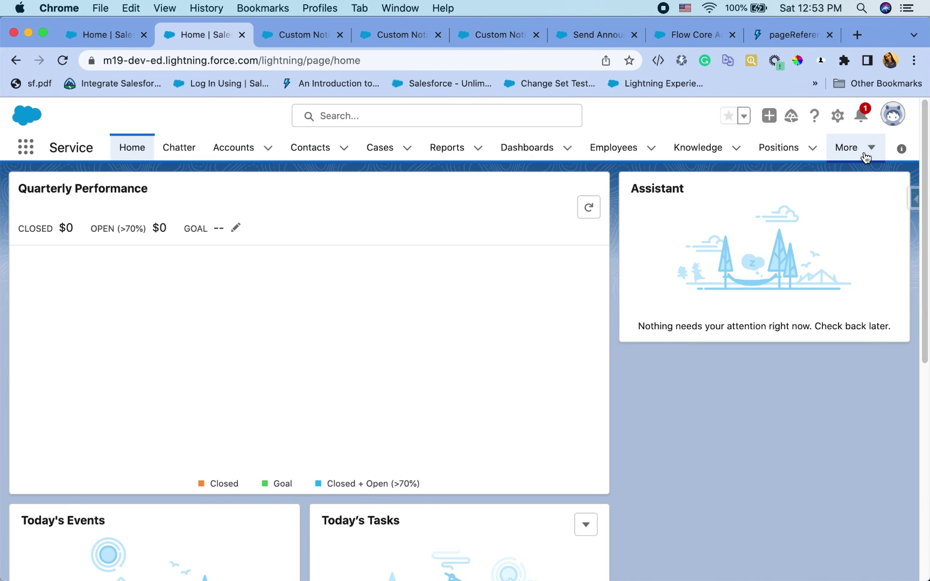
- Open the Hello Contact notification from the bell, landing on the Sales app home page
left_click(862, 120)
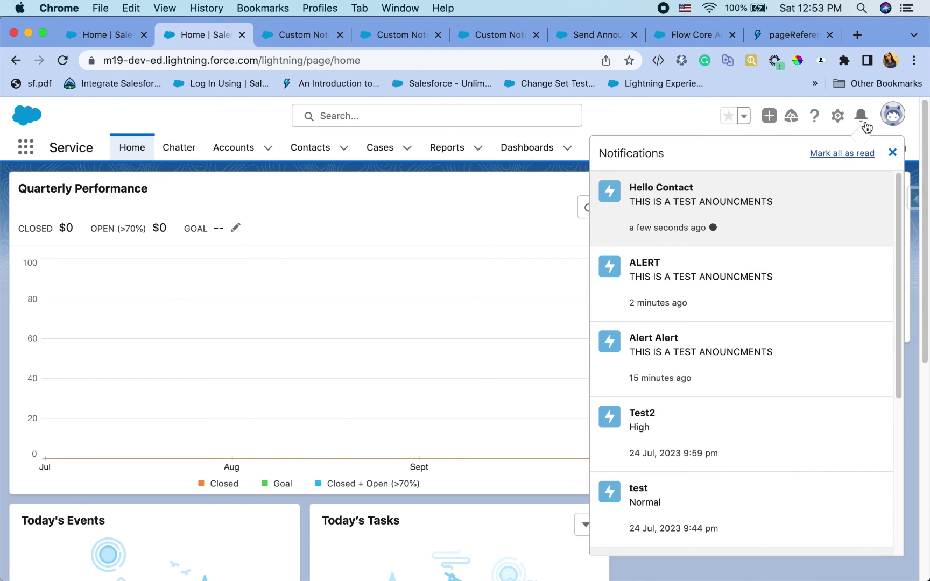
left_click(730, 205)
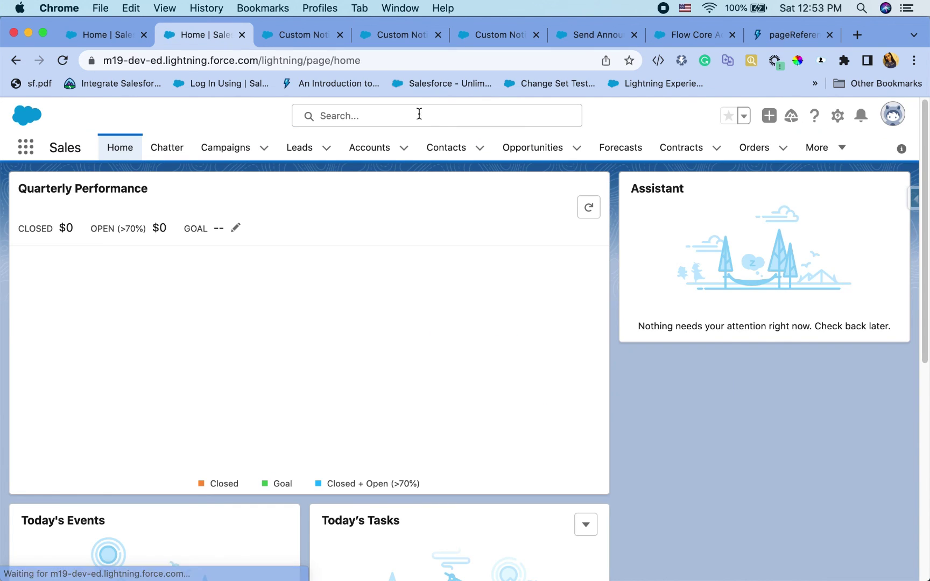
left_click(308, 42)
left_click(184, 48)
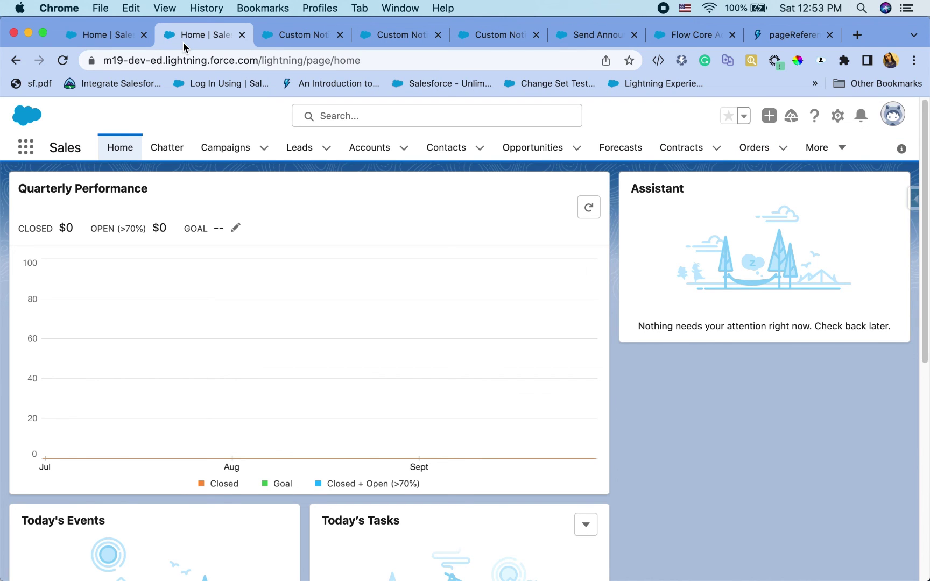